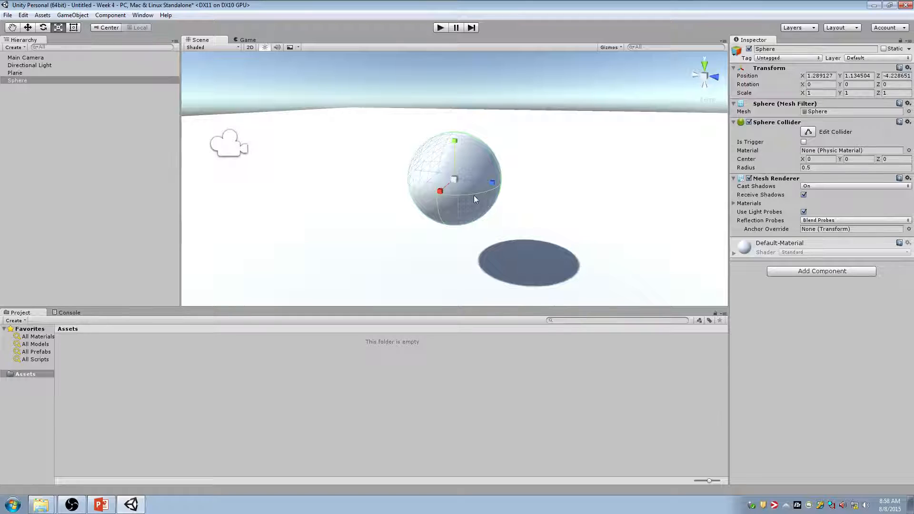
# - Move the sphere down onto the plane's surface at position X 0.03, Y 0.5, Z -4.98
pyautogui.press('w')
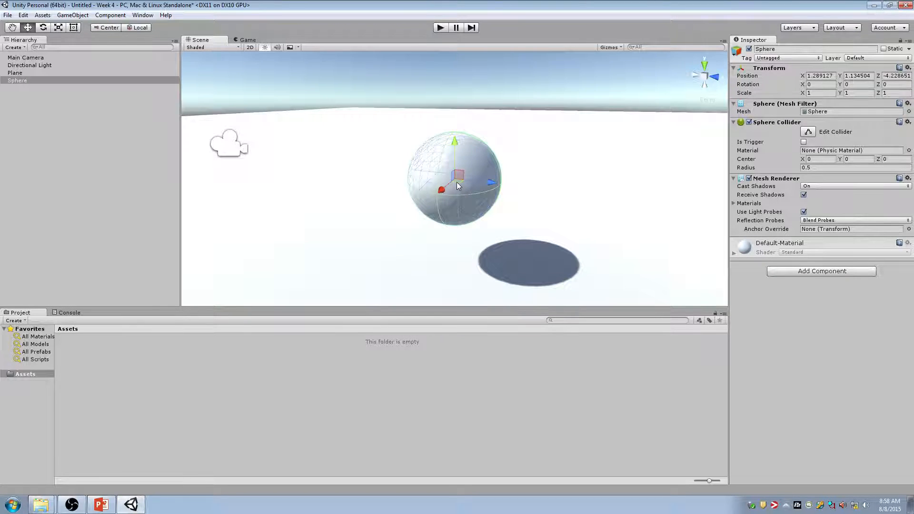
pyautogui.scroll(-2, 456, 182)
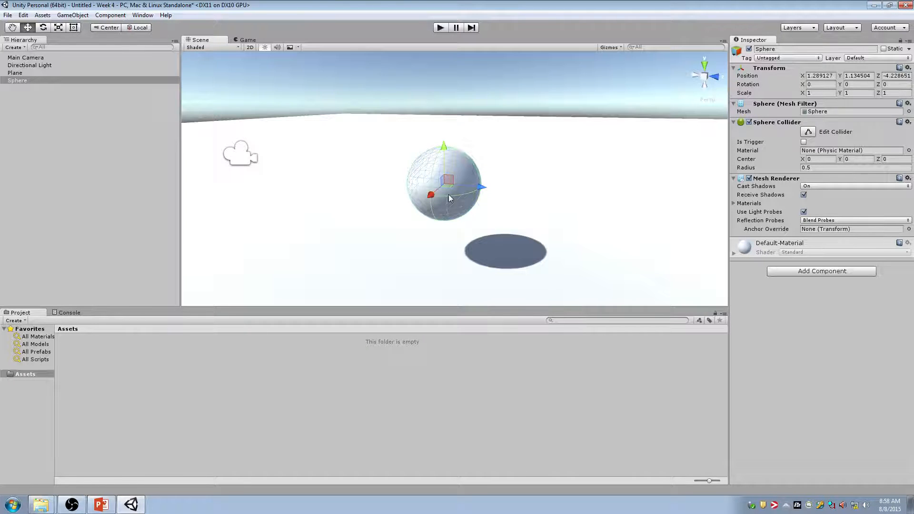
pyautogui.moveTo(449, 194); pyautogui.dragTo(490, 217)
pyautogui.press('f')
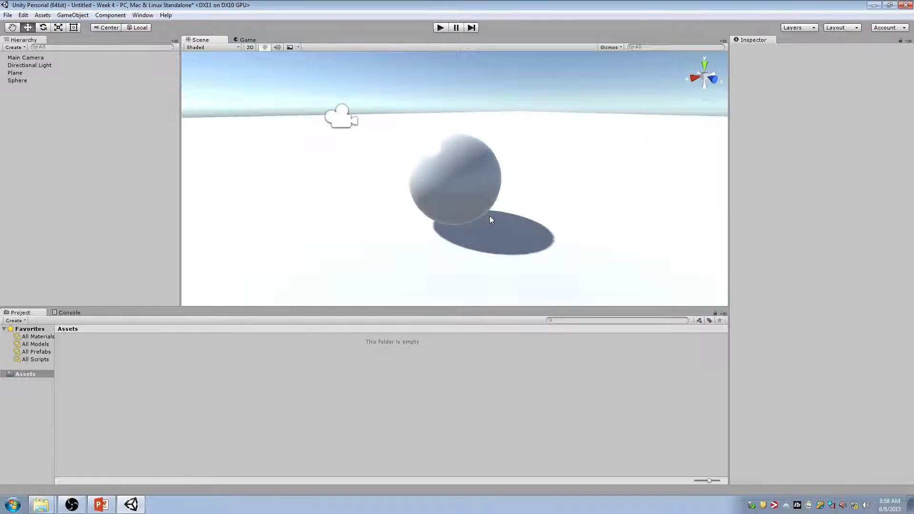
pyautogui.click(478, 168)
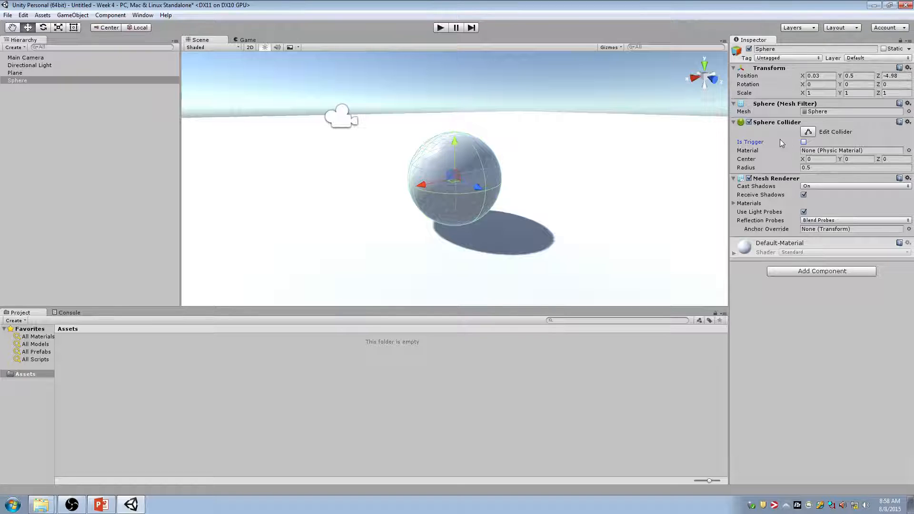
# - Inspect the plane and the sphere in turn, and check from another angle how the sphere sits on the plane
pyautogui.click(518, 174)
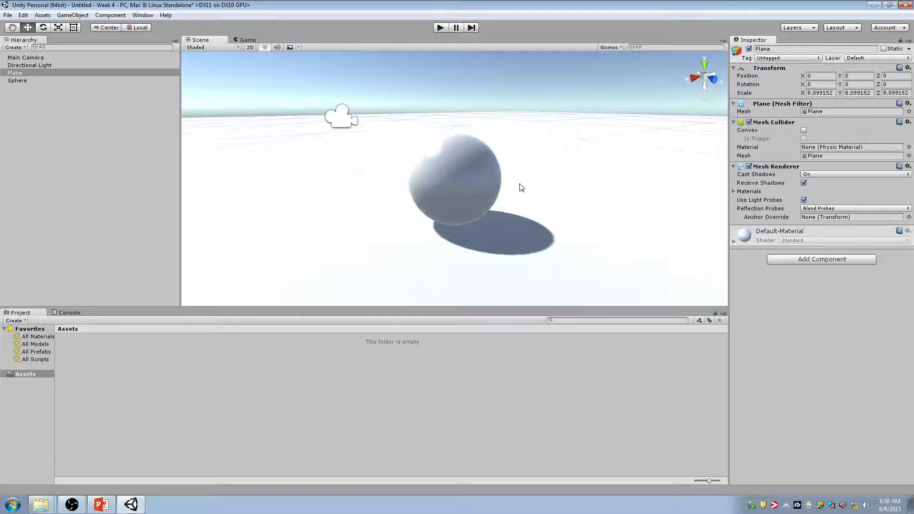
pyautogui.click(478, 194)
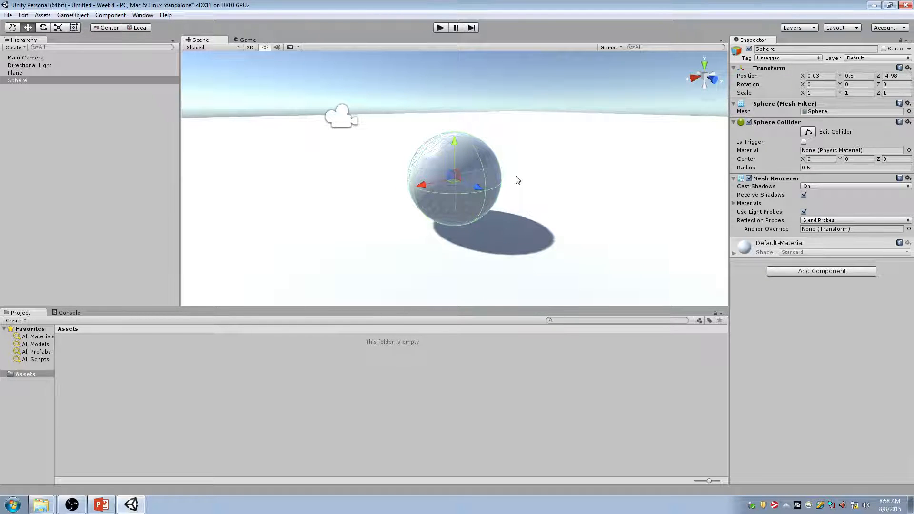
pyautogui.keyDown('alt'); pyautogui.moveTo(517, 180); pyautogui.dragTo(611, 170); pyautogui.keyUp('alt')
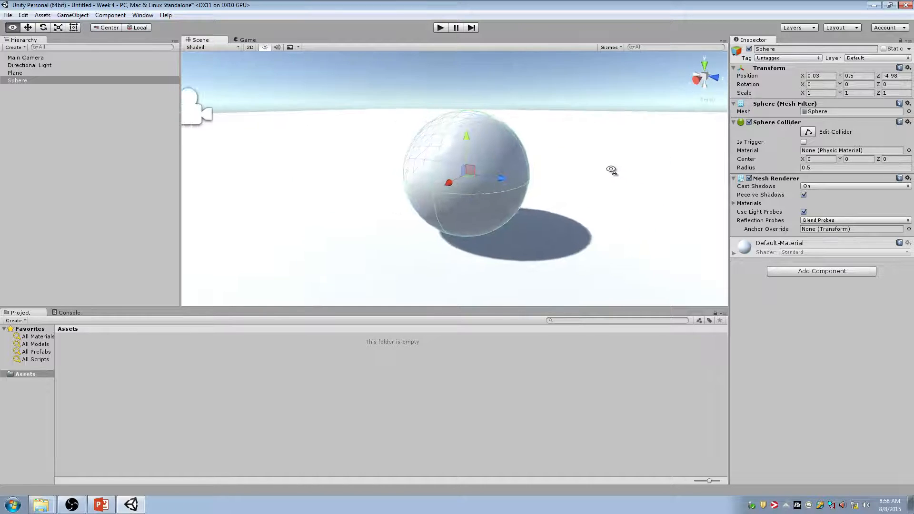
pyautogui.moveTo(611, 170); pyautogui.dragTo(602, 170, button='right')
pyautogui.press('s')
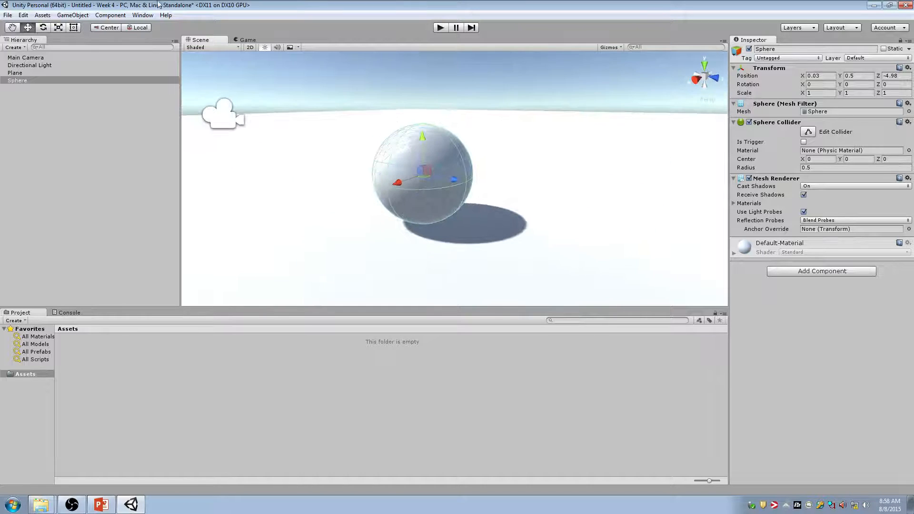
# - Import the complete custom package Playmaker1.7.8.3.unitypackage from the Desktop into the project's Assets
pyautogui.rightClick(21, 374)
pyautogui.moveTo(91, 268)
pyautogui.click(164, 268)
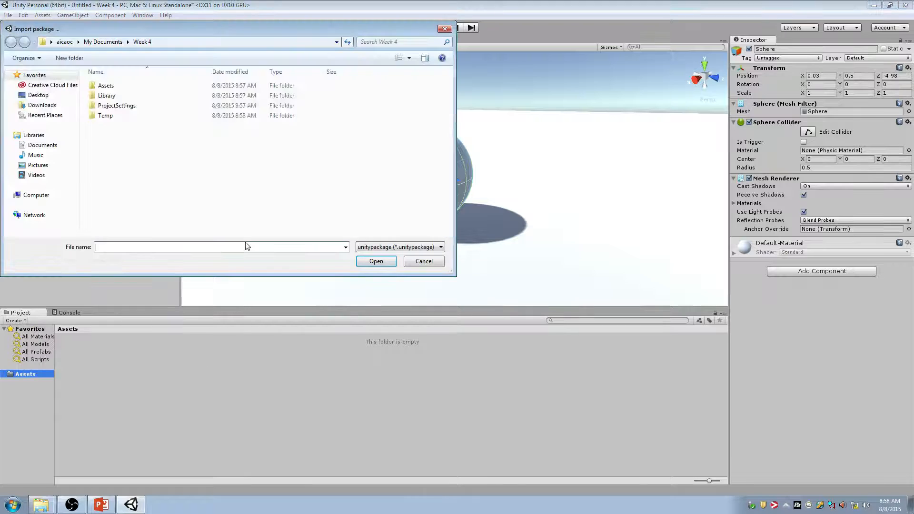
pyautogui.click(38, 95)
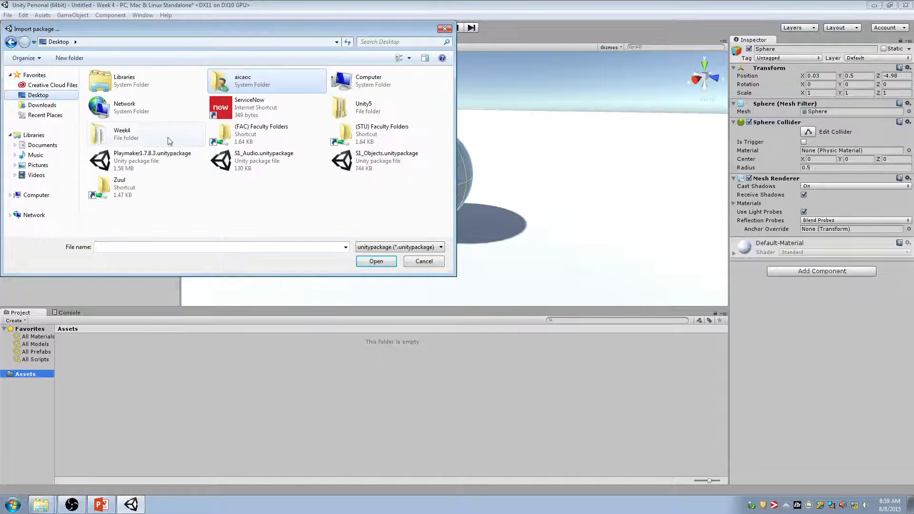
pyautogui.doubleClick(135, 164)
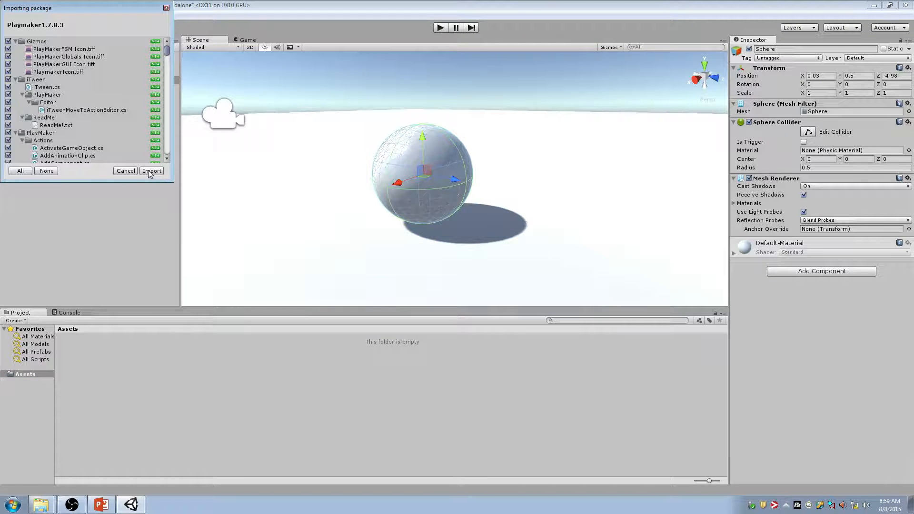
pyautogui.click(150, 171)
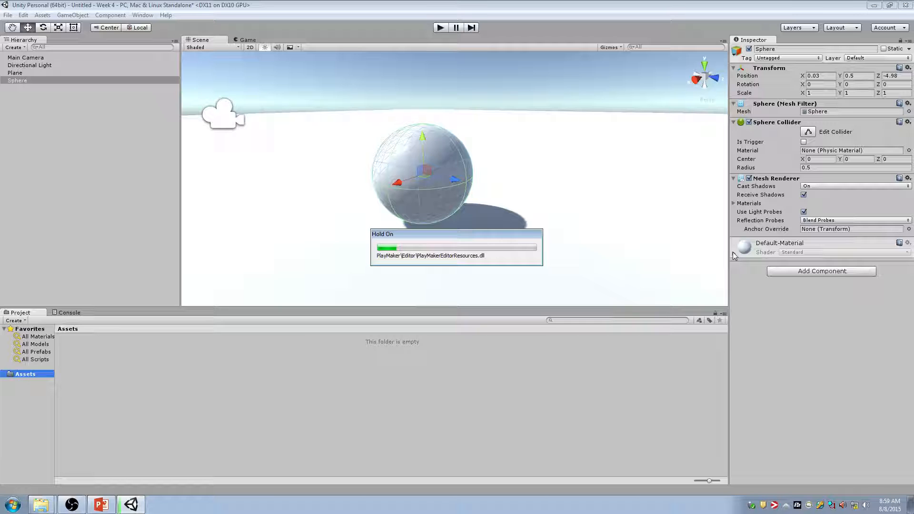
# - Try to add S1_Objects.unitypackage and S1_Audio.unitypackage from the Desktop folder to the project's Assets while PlayMaker is importing
pyautogui.hotkey('alt', 'Tab')
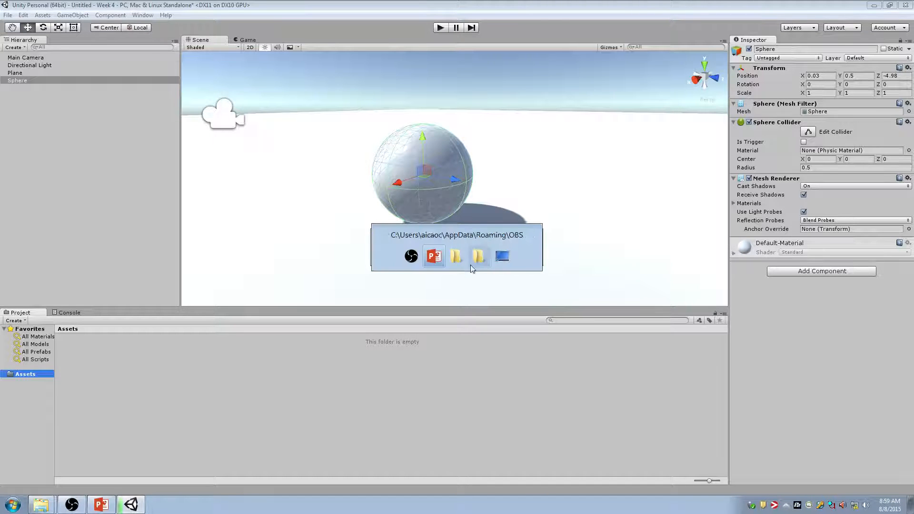
pyautogui.click(456, 257)
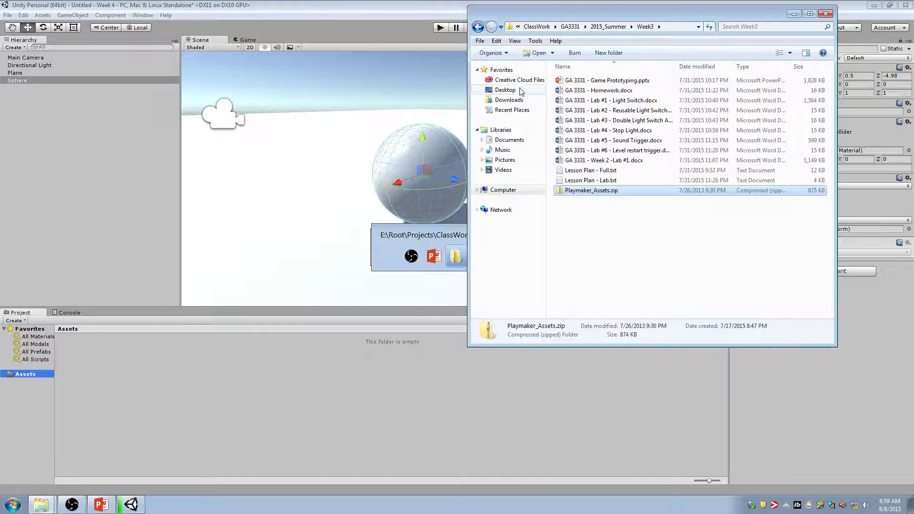
pyautogui.click(505, 89)
pyautogui.scroll(-1, 771, 278)
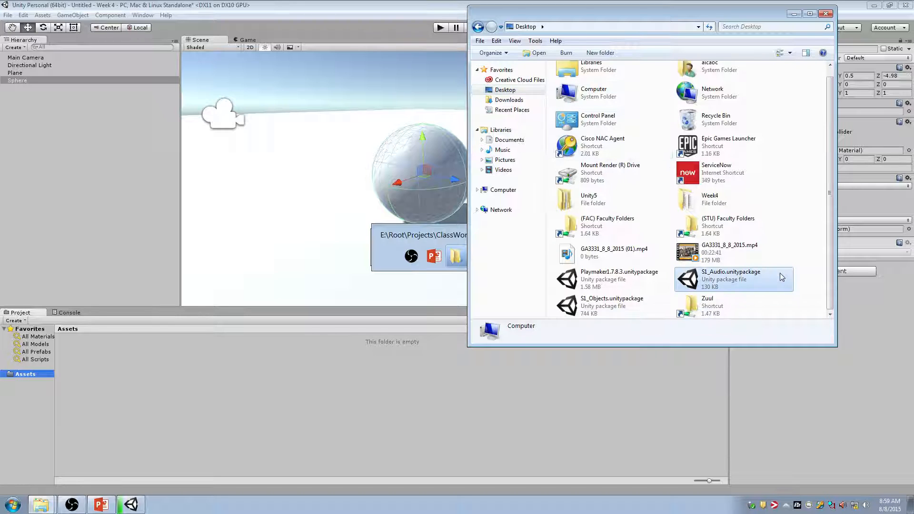
pyautogui.click(635, 300)
pyautogui.keyDown('ctrl'); pyautogui.click(680, 287); pyautogui.keyUp('ctrl')
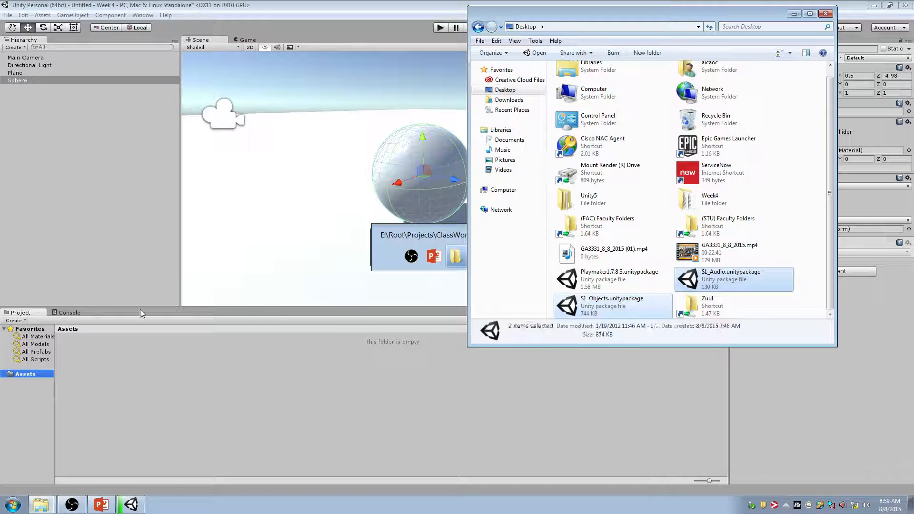
pyautogui.moveTo(6, 330); pyautogui.dragTo(7, 330)
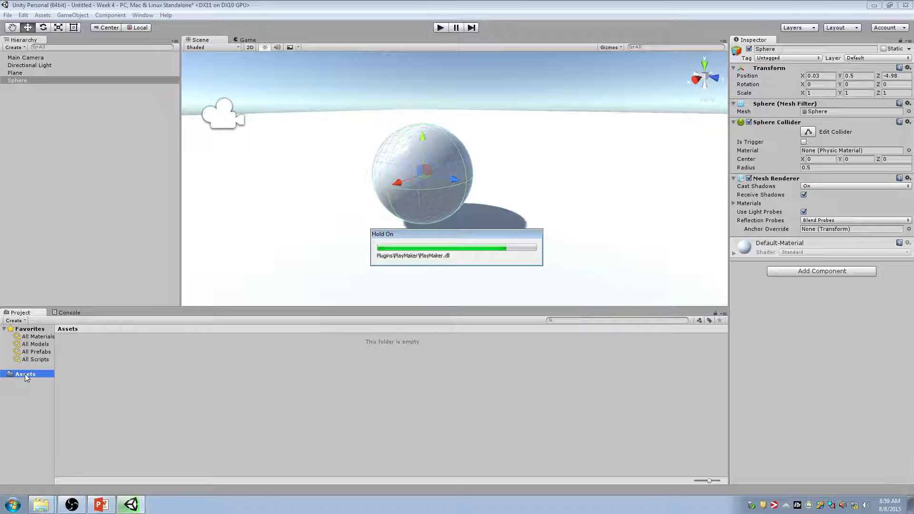
# - Close PowerPoint and the Desktop folder window, and return to Unity
pyautogui.rightClick(104, 511)
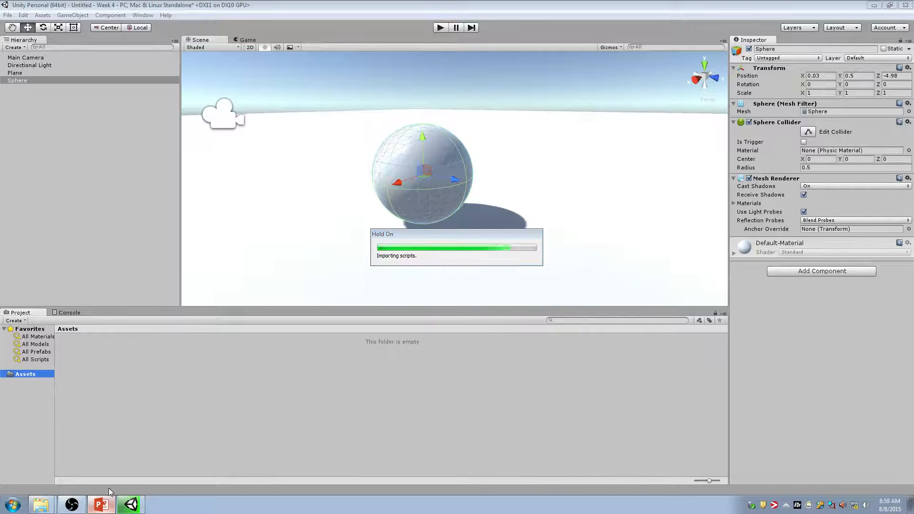
pyautogui.click(108, 487)
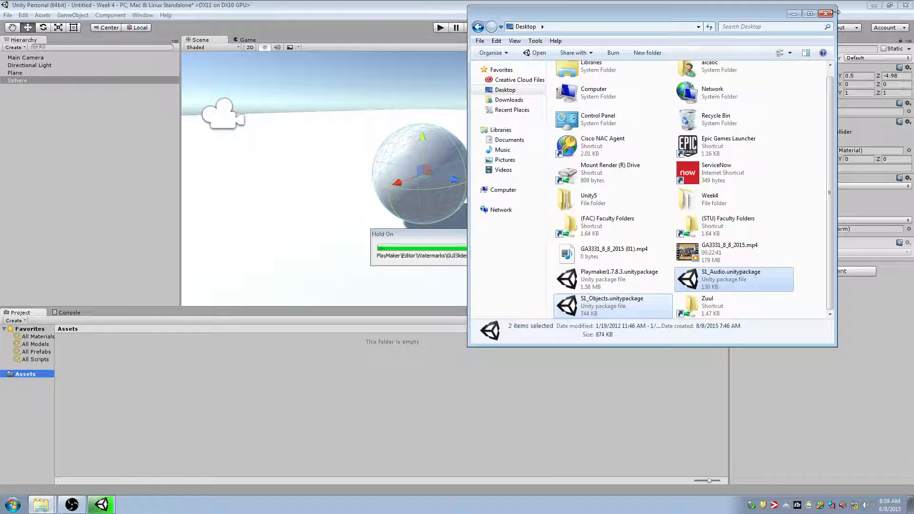
pyautogui.click(415, 372)
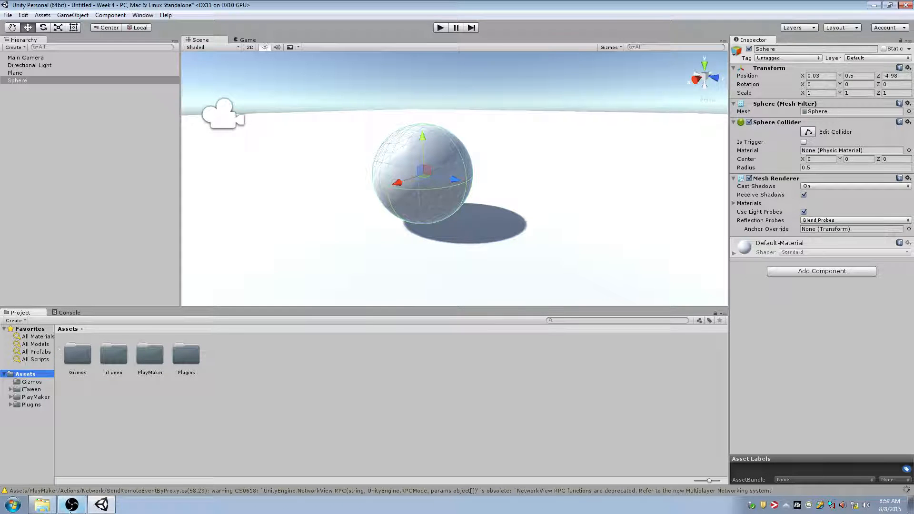
# - Import all sound files of S1_Audio.unitypackage from the Desktop folder into the project's Assets
pyautogui.click(42, 504)
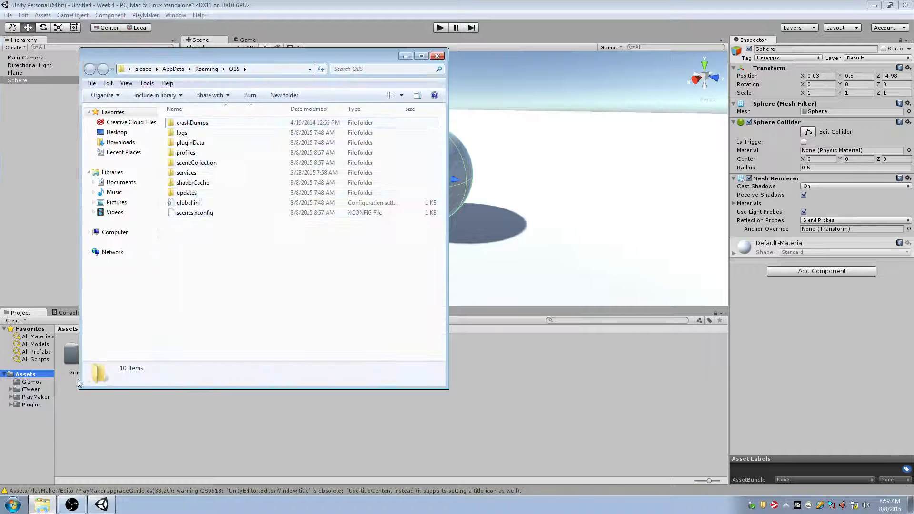
pyautogui.click(42, 504)
pyautogui.click(42, 504)
pyautogui.click(142, 131)
pyautogui.click(221, 354)
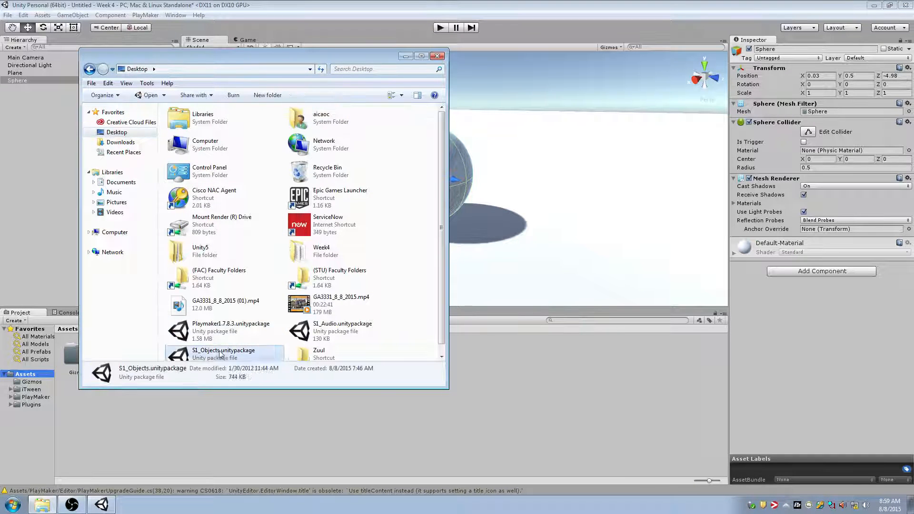
pyautogui.keyDown('ctrl'); pyautogui.click(343, 318); pyautogui.keyUp('ctrl')
pyautogui.moveTo(260, 355); pyautogui.dragTo(196, 391)
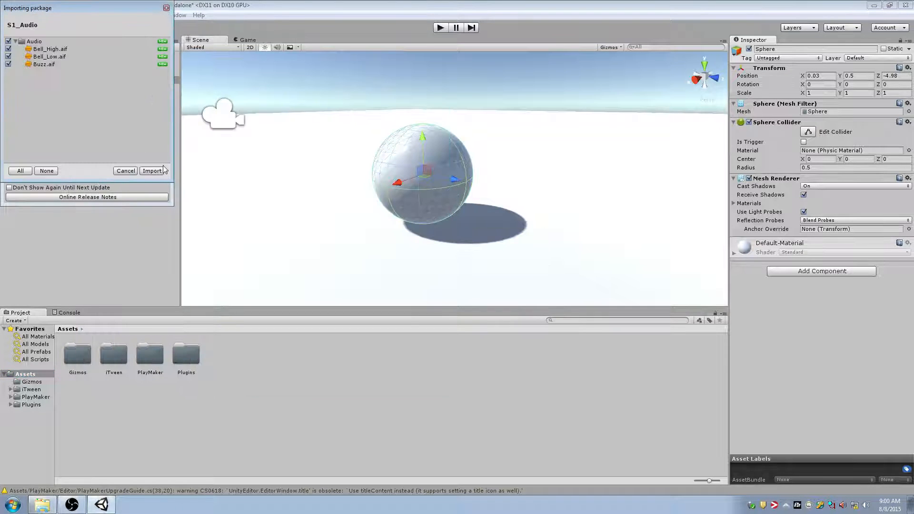
pyautogui.click(152, 170)
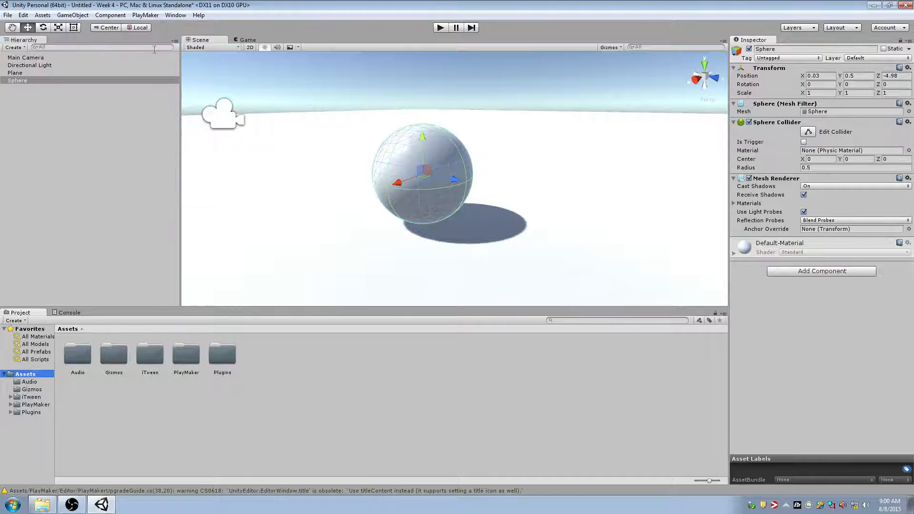
# - Import all contents of S1_Objects.unitypackage from the Desktop folder into the project's Assets
pyautogui.hotkey('alt', 'Tab')
pyautogui.click(196, 346)
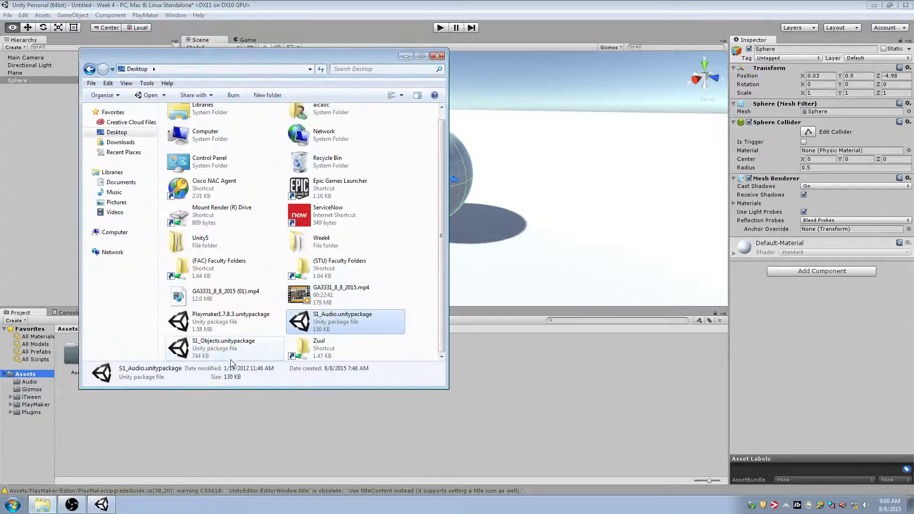
pyautogui.moveTo(196, 346); pyautogui.dragTo(227, 432)
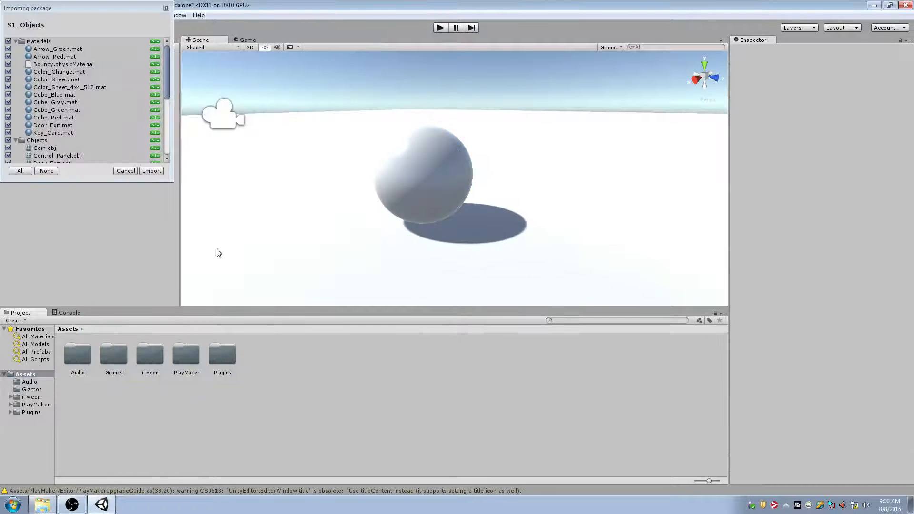
pyautogui.click(152, 171)
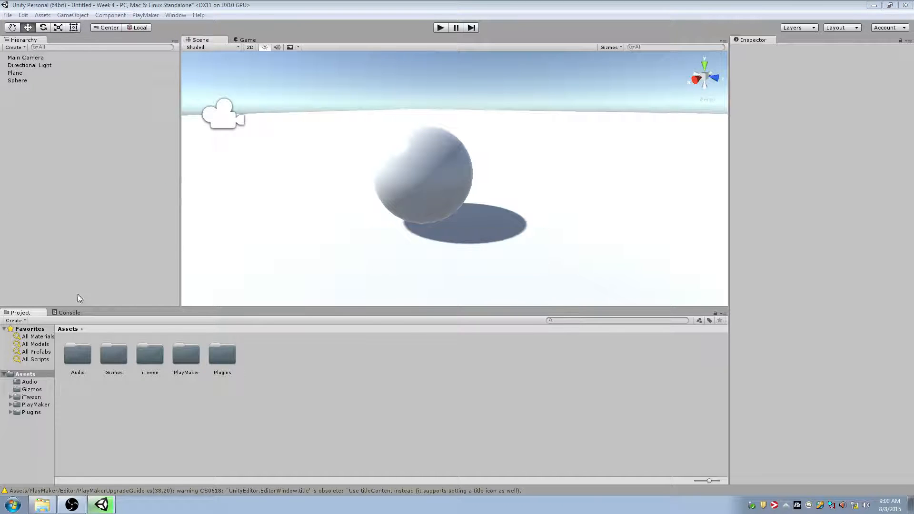
# - Import the complete Prototyping standard package into the project's Assets
pyautogui.rightClick(35, 373)
pyautogui.moveTo(118, 269)
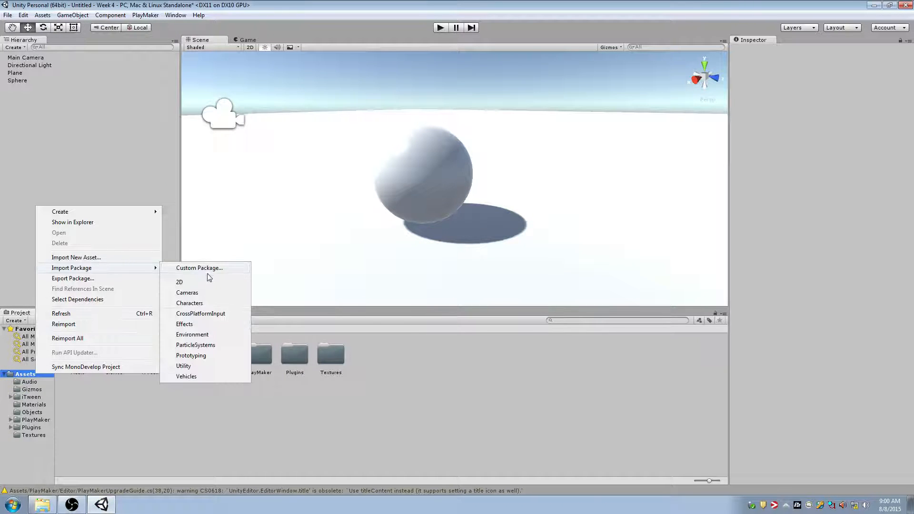
pyautogui.click(202, 352)
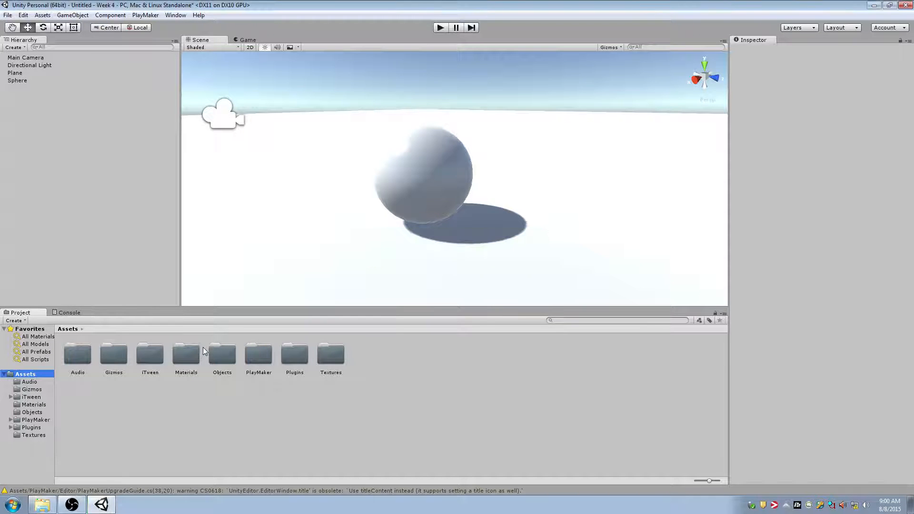
pyautogui.click(152, 171)
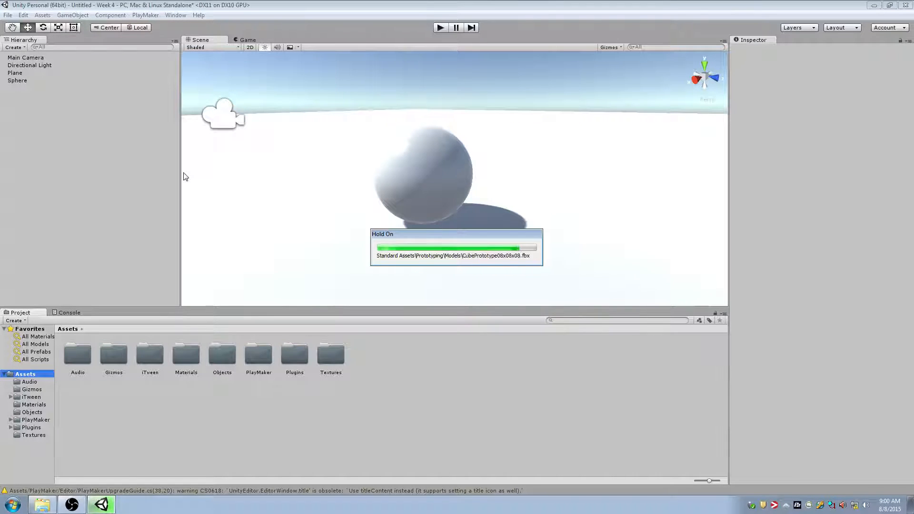
# - Select the sphere and expand its Default-Material settings
pyautogui.click(459, 184)
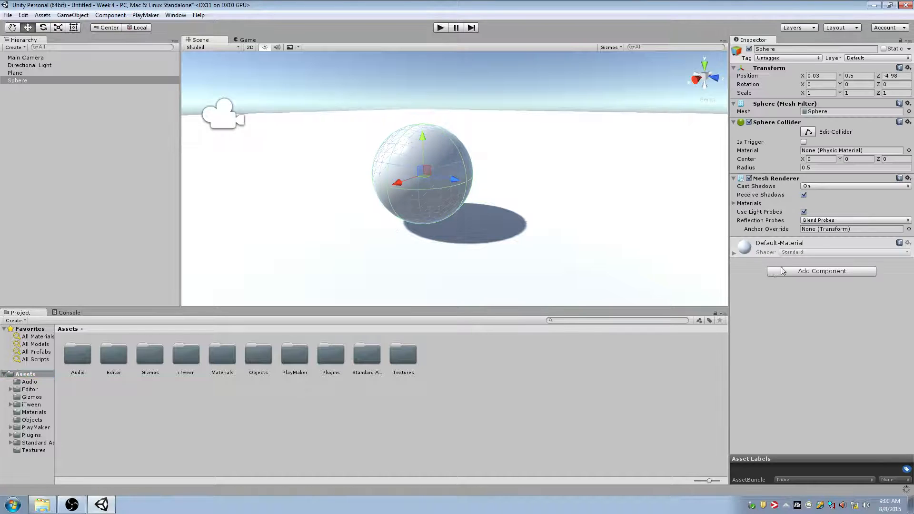
pyautogui.click(733, 252)
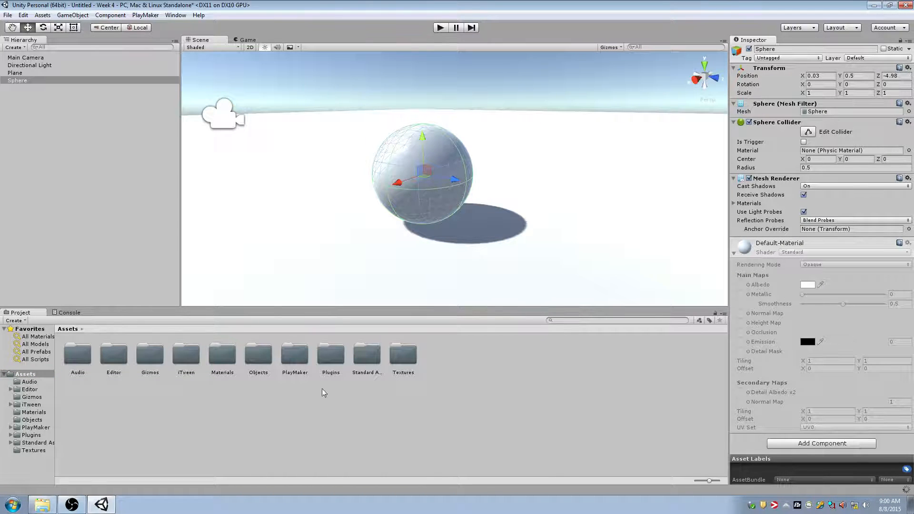
# - Bring up the Desktop folder window and move it aside, clear of the PlayMaker Upgrade Guide
pyautogui.click(42, 504)
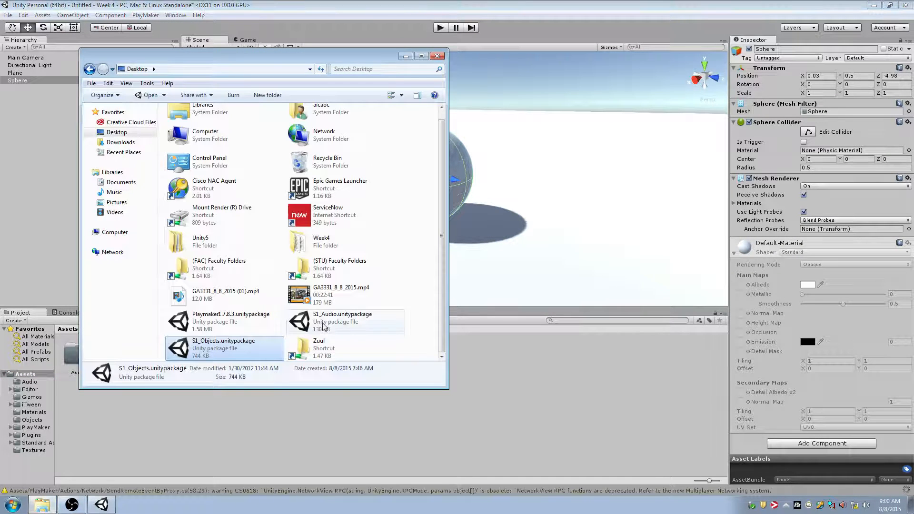
pyautogui.click(290, 325)
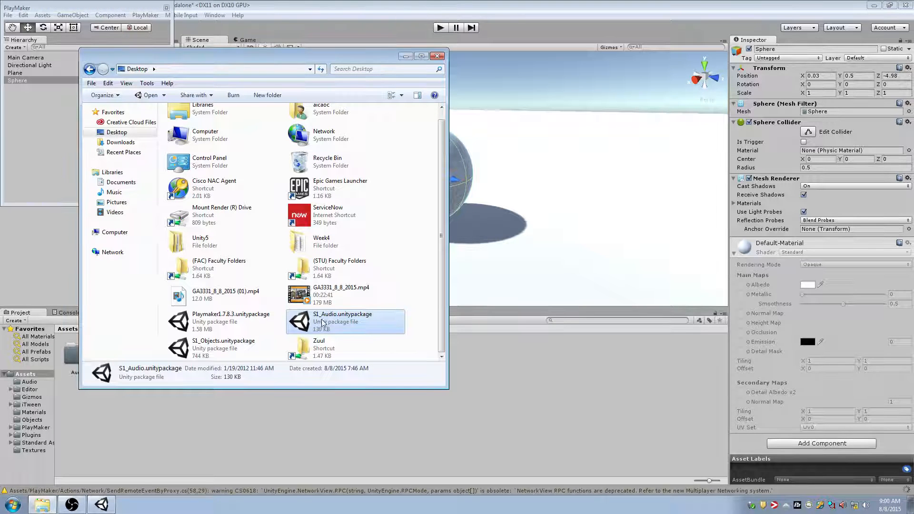
pyautogui.moveTo(262, 61); pyautogui.dragTo(530, 61)
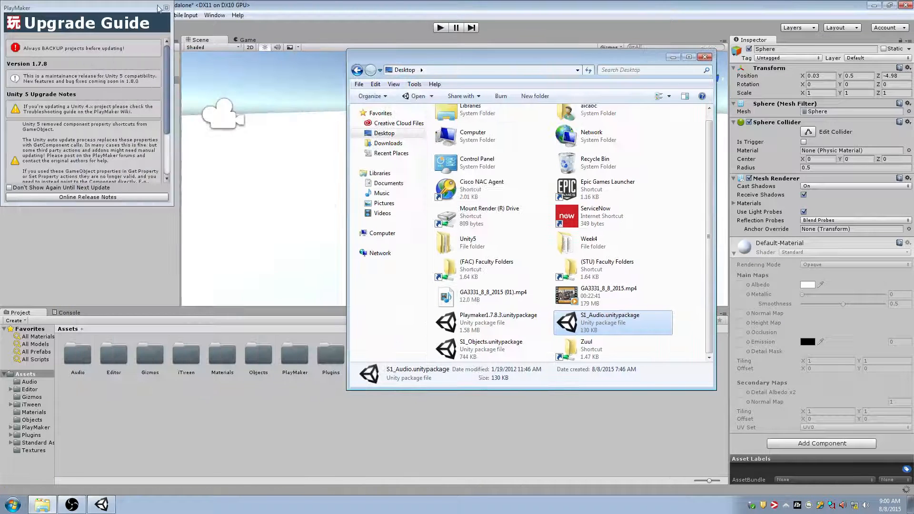
# - Try to bring S1_Objects.unitypackage from the Desktop folder window into the project's Assets, and dismiss the PlayMaker Upgrade Guide
pyautogui.click(299, 129)
pyautogui.hotkey('alt', 'Tab')
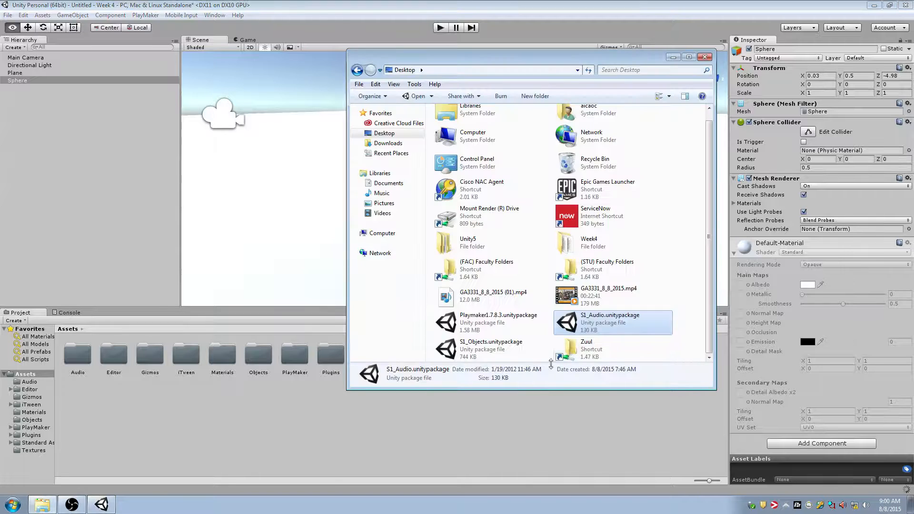
pyautogui.moveTo(533, 354); pyautogui.dragTo(253, 435)
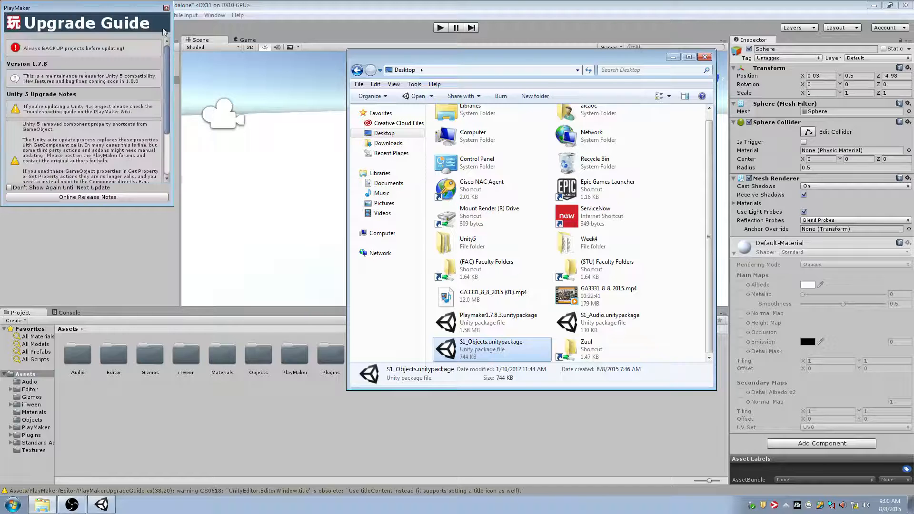
pyautogui.click(164, 32)
pyautogui.click(161, 176)
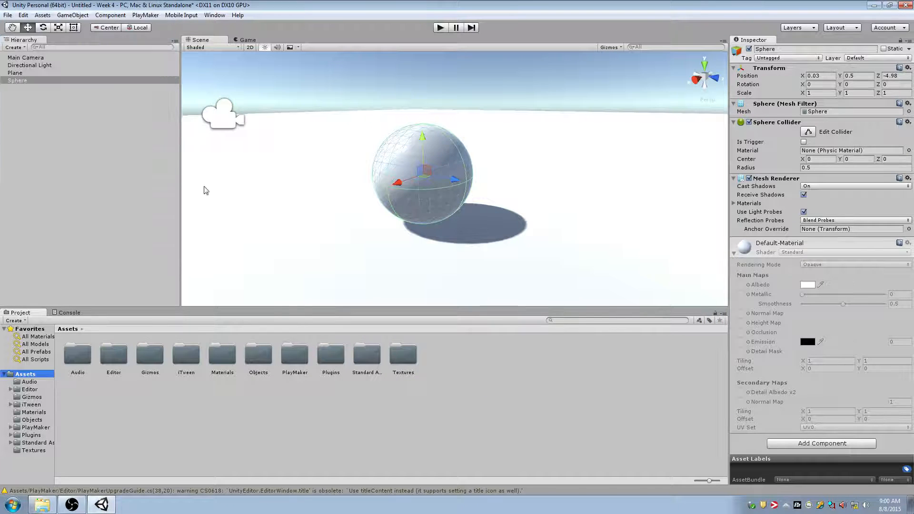
pyautogui.rightClick(24, 377)
pyautogui.moveTo(98, 271)
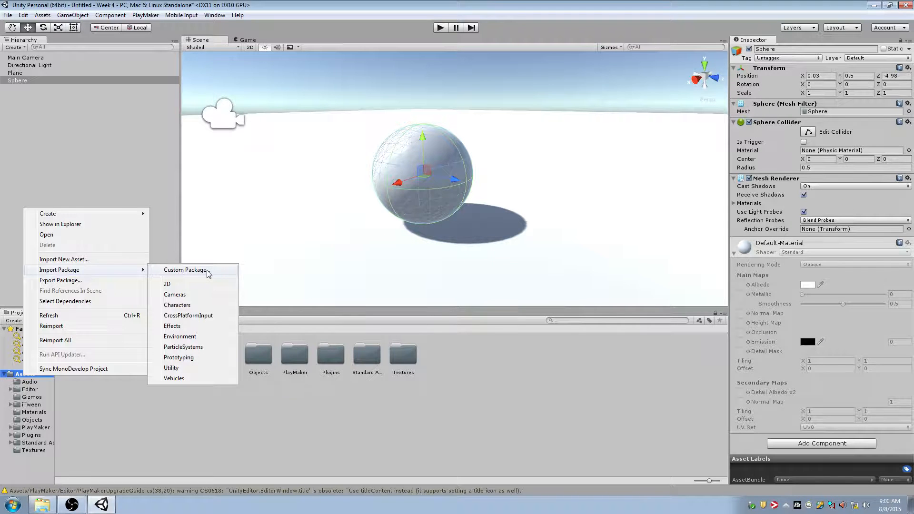
pyautogui.click(185, 270)
pyautogui.click(143, 161)
pyautogui.click(264, 160)
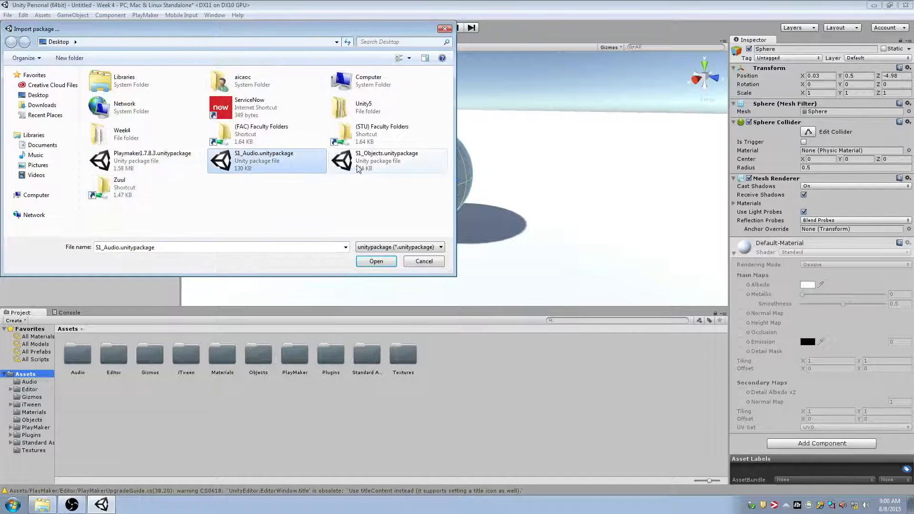
pyautogui.click(358, 169)
pyautogui.click(425, 261)
# - Bring the Desktop folder window forward and close it
pyautogui.hotkey('alt', 'Tab')
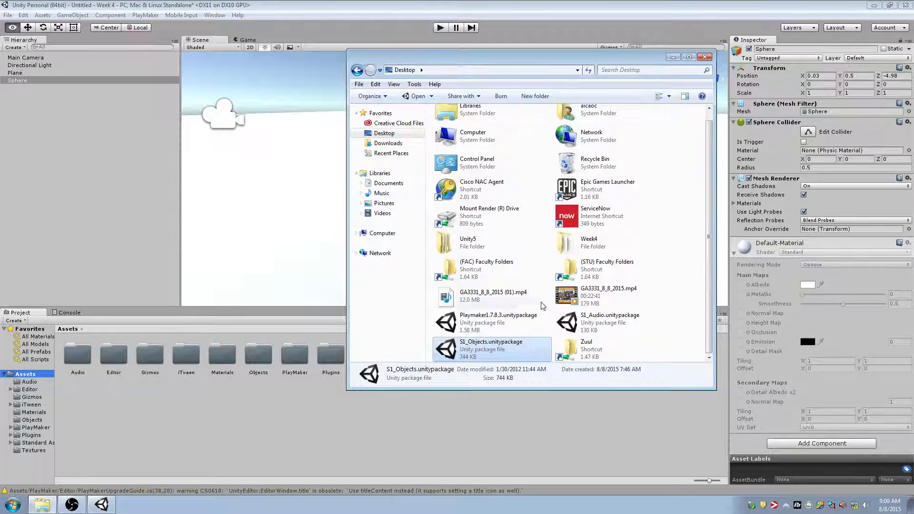
pyautogui.click(704, 58)
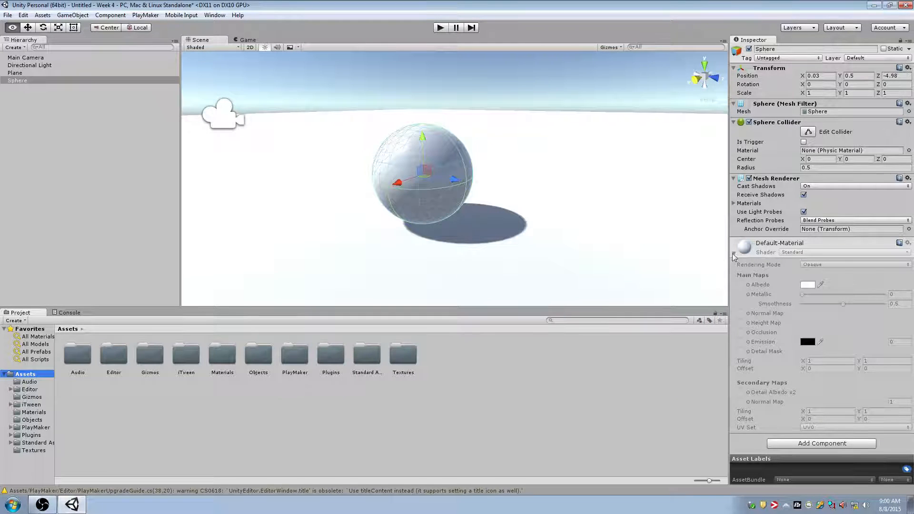
# - Create a new folder named Materials in the project's Assets
pyautogui.rightClick(116, 412)
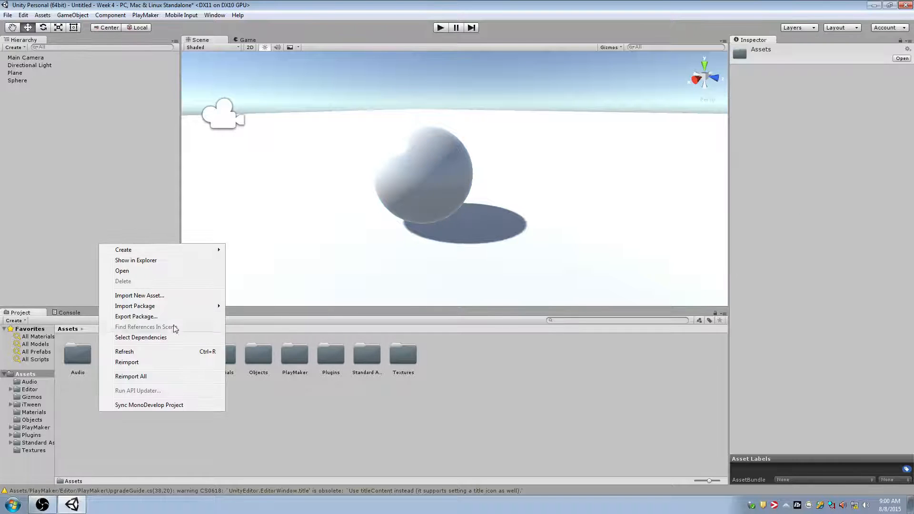
pyautogui.moveTo(179, 250)
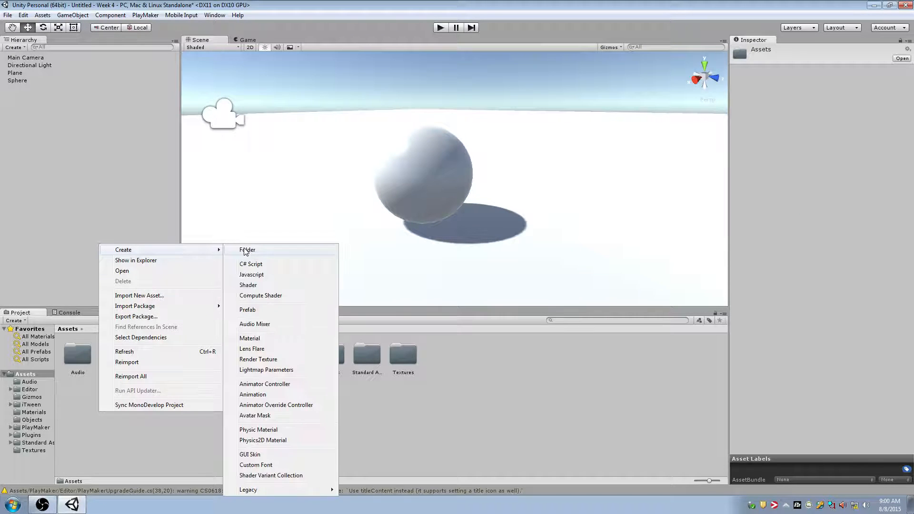
pyautogui.click(246, 250)
pyautogui.write('Materials')
pyautogui.press('Return')
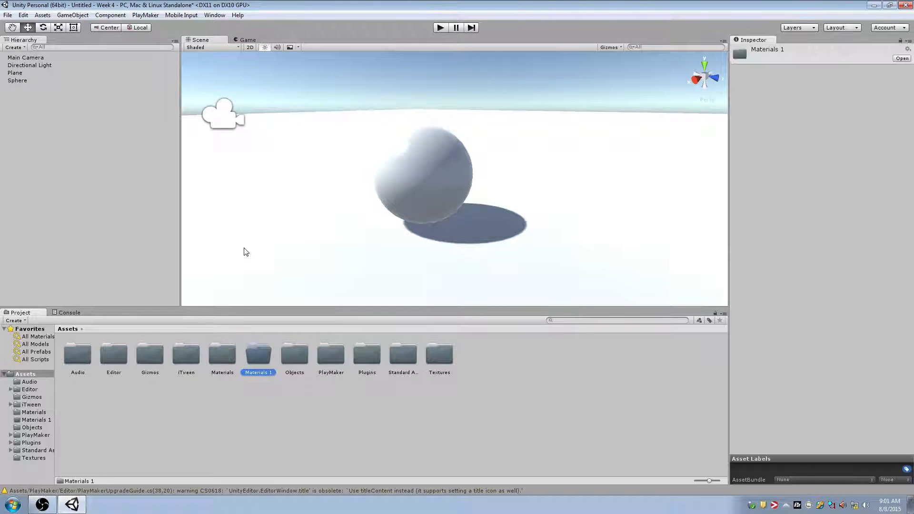
# - Delete the duplicate Materials 1 folder from Assets
pyautogui.click(234, 362)
pyautogui.click(266, 361)
pyautogui.press('Delete')
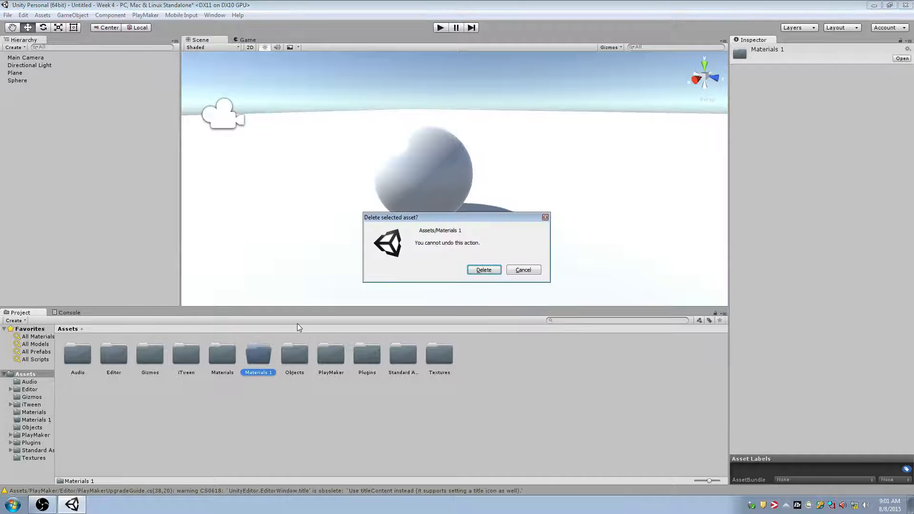
pyautogui.press('Return')
# - Create a new material named m_Sphere inside the existing Materials folder
pyautogui.doubleClick(223, 356)
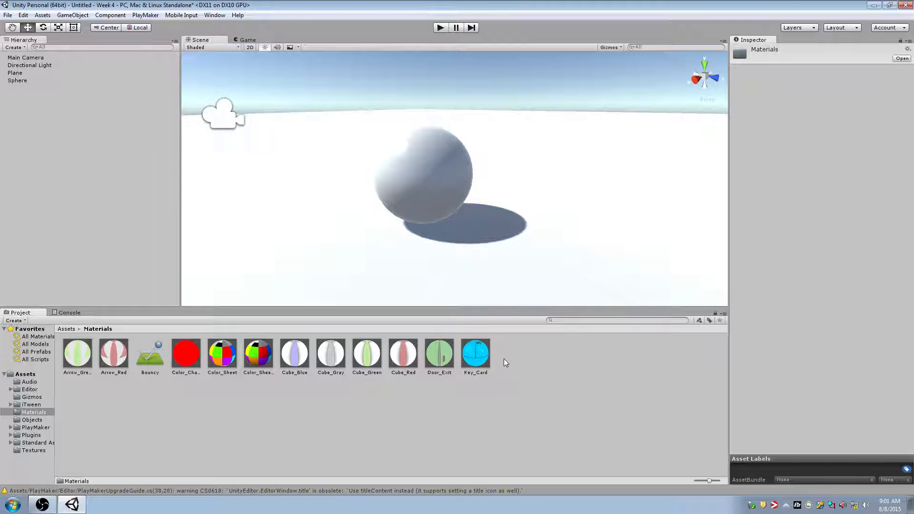
pyautogui.rightClick(280, 436)
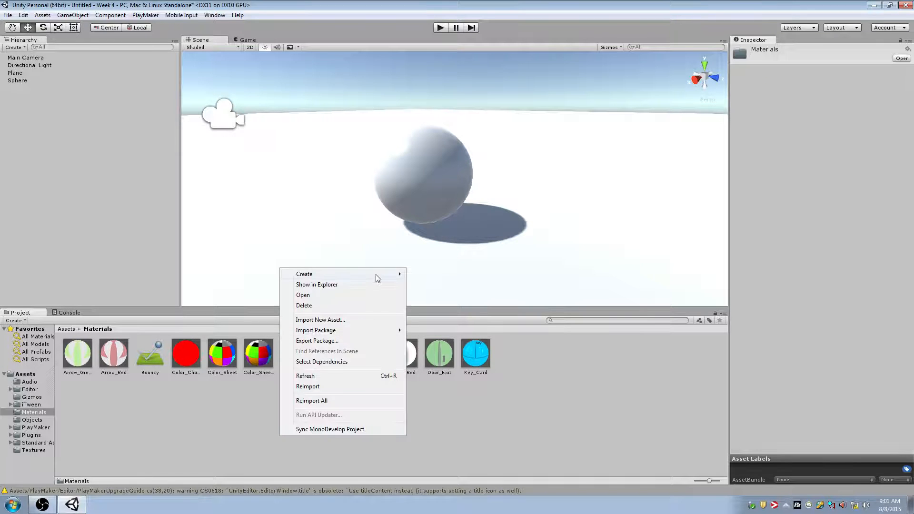
pyautogui.moveTo(381, 275)
pyautogui.click(452, 123)
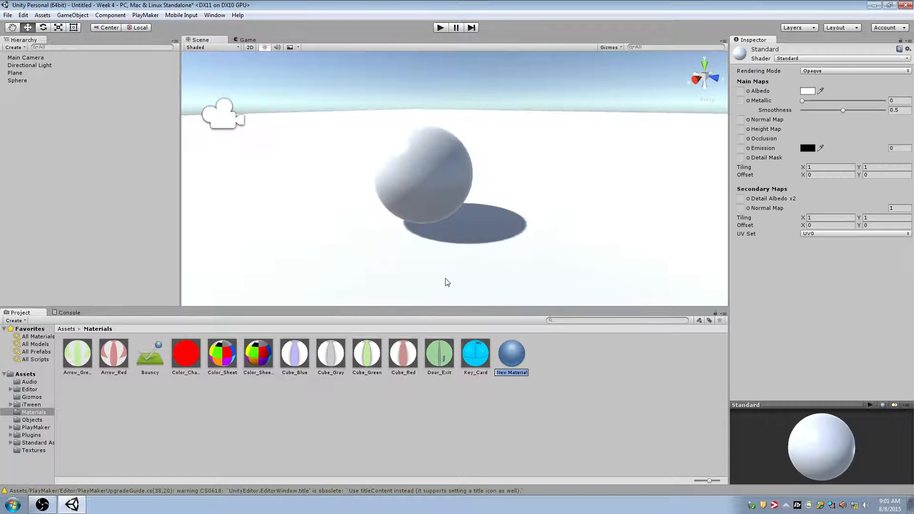
pyautogui.write('Spher')
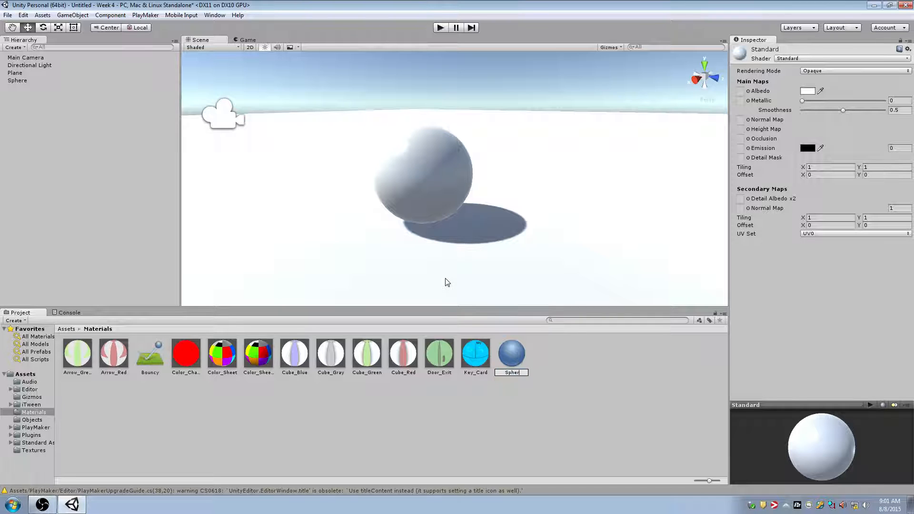
pyautogui.write('e')
pyautogui.press('Return')
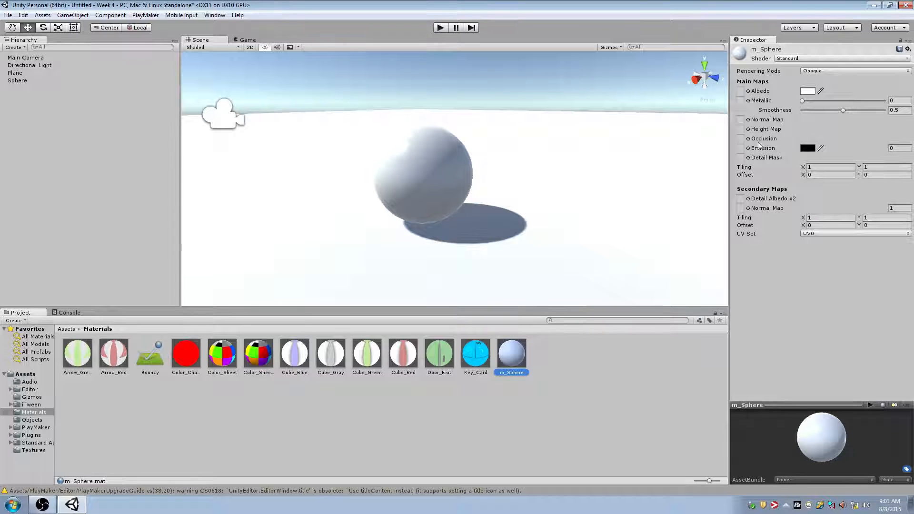
# - Assign the Color_Sheet_4x4_512 texture to m_Sphere's Albedo map and apply the material to the sphere in the scene
pyautogui.click(749, 91)
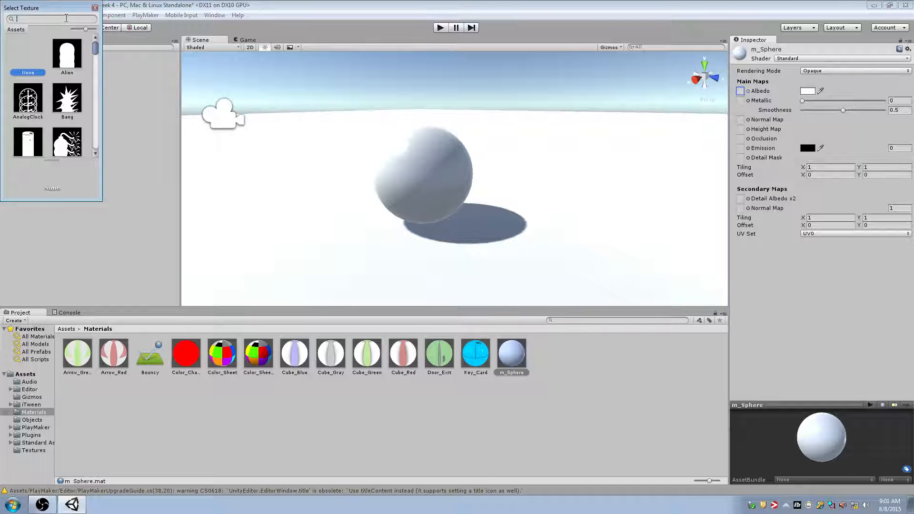
pyautogui.write('rollin')
pyautogui.moveTo(31, 19); pyautogui.dragTo(13, 20)
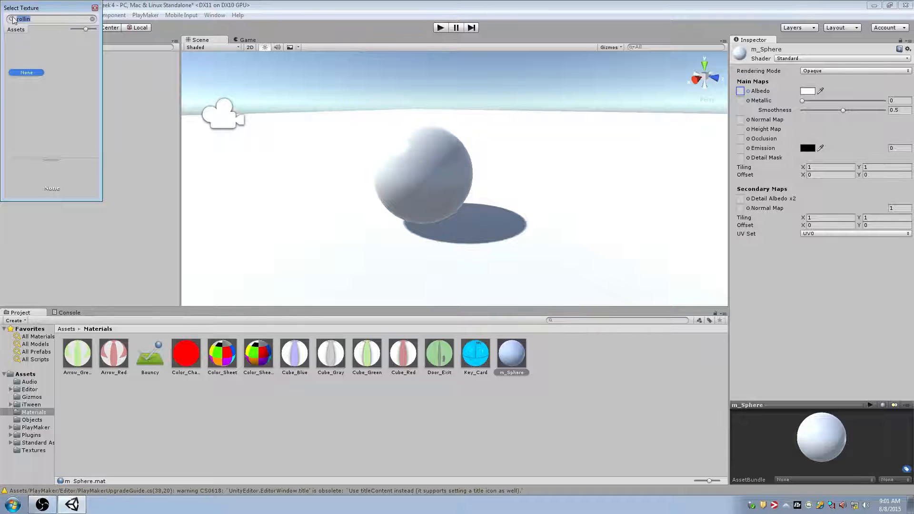
pyautogui.press('BackSpace')
pyautogui.moveTo(101, 200); pyautogui.dragTo(450, 412)
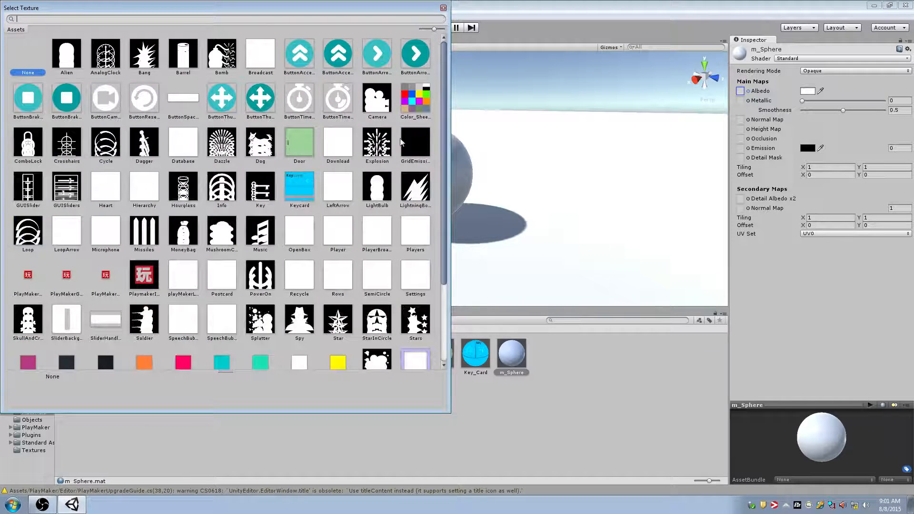
pyautogui.click(413, 102)
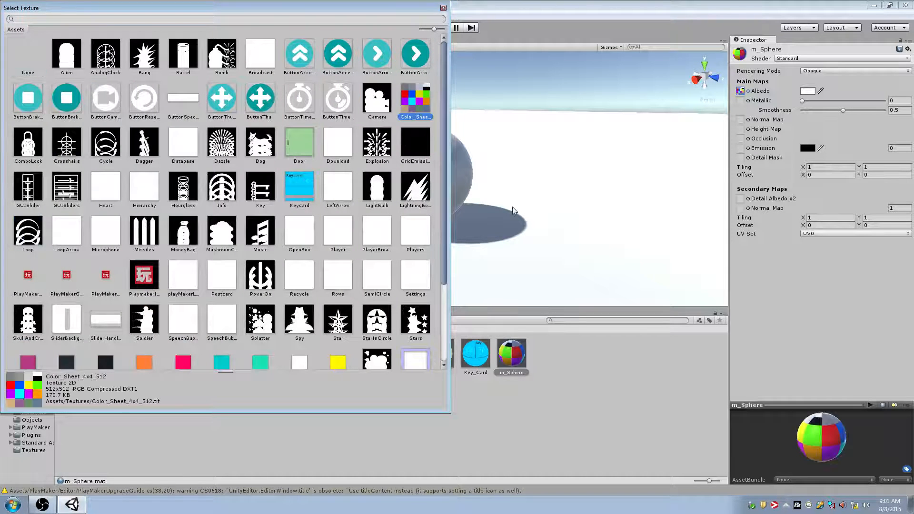
pyautogui.click(443, 8)
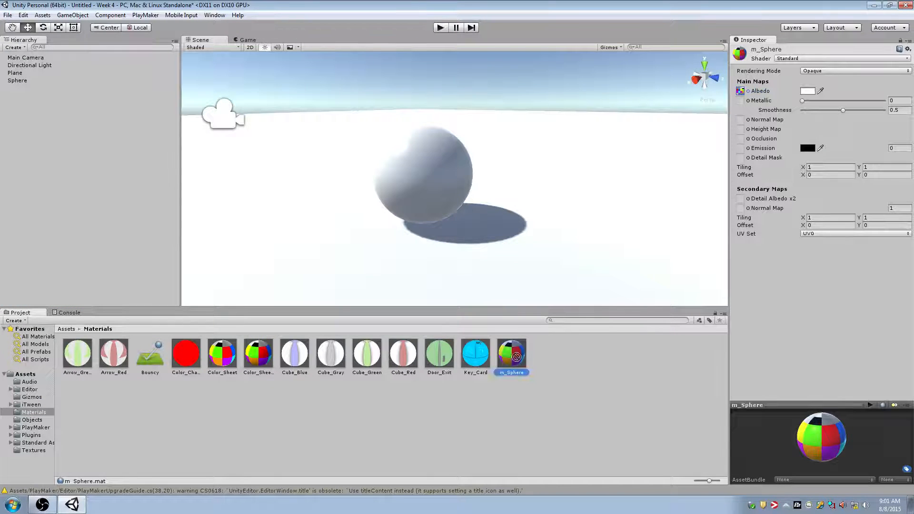
pyautogui.moveTo(517, 357); pyautogui.dragTo(618, 179)
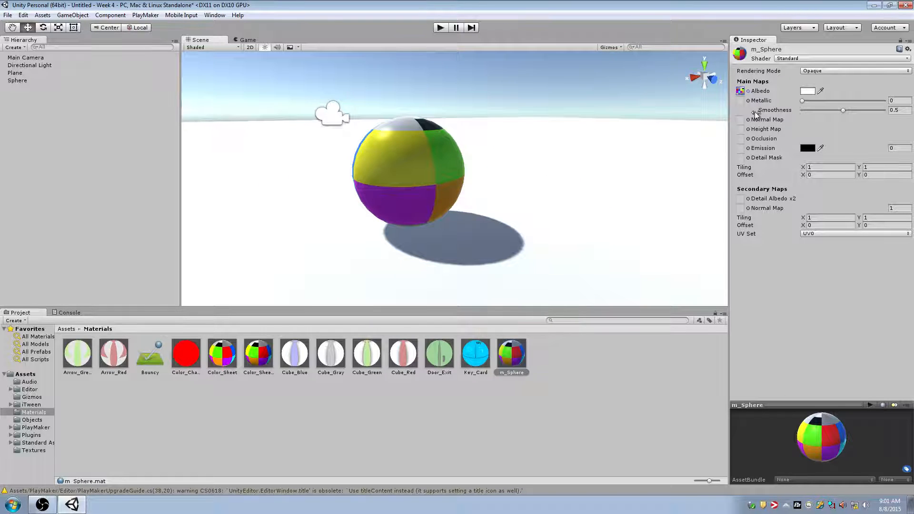
# - Assign the Color_Sheet_4x4_512 texture to m_Sphere's Metallic map
pyautogui.click(749, 100)
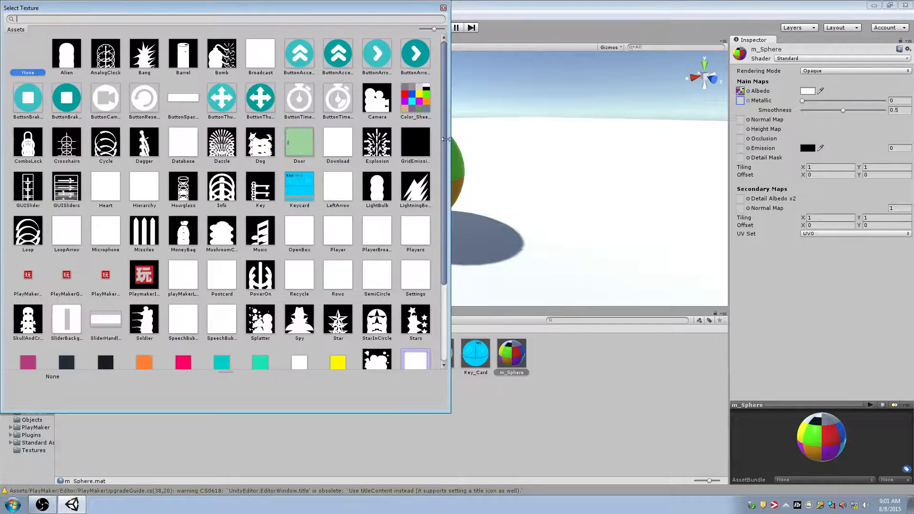
pyautogui.click(417, 109)
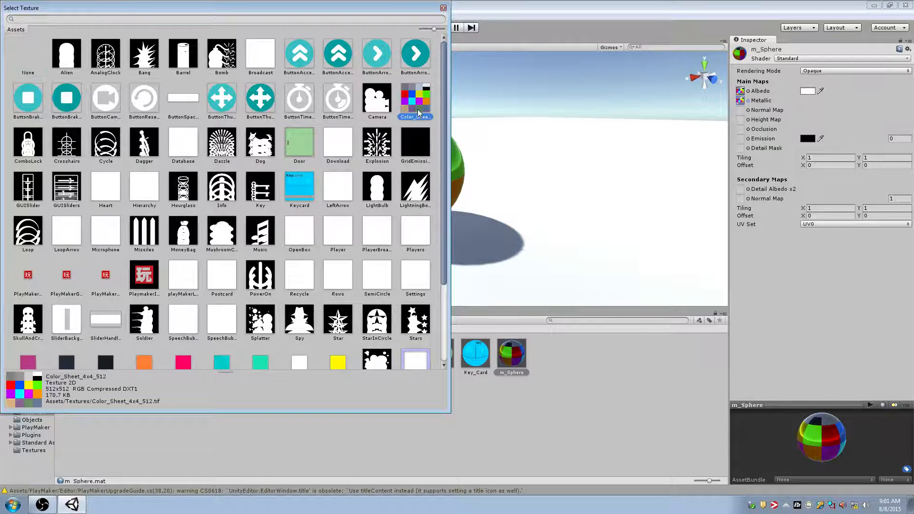
pyautogui.click(443, 9)
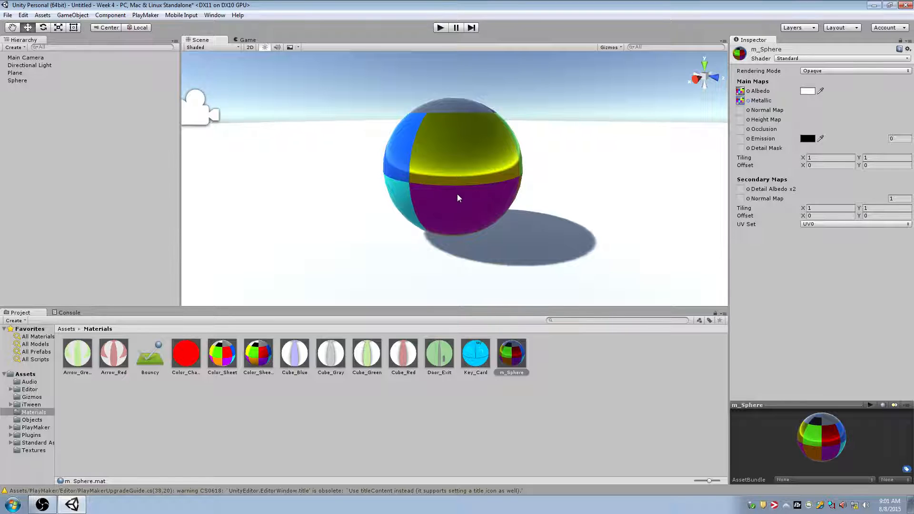
# - Add a PlayMaker FSM component to the sphere
pyautogui.click(112, 79)
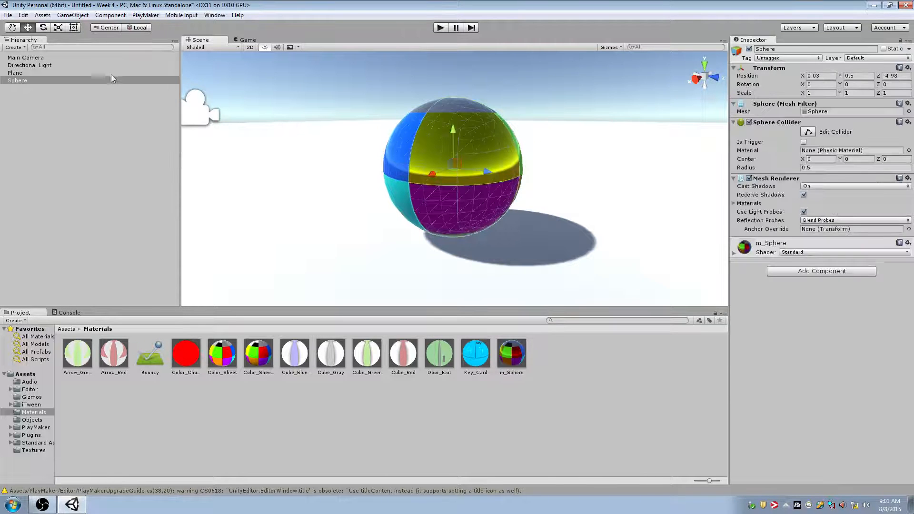
pyautogui.click(835, 272)
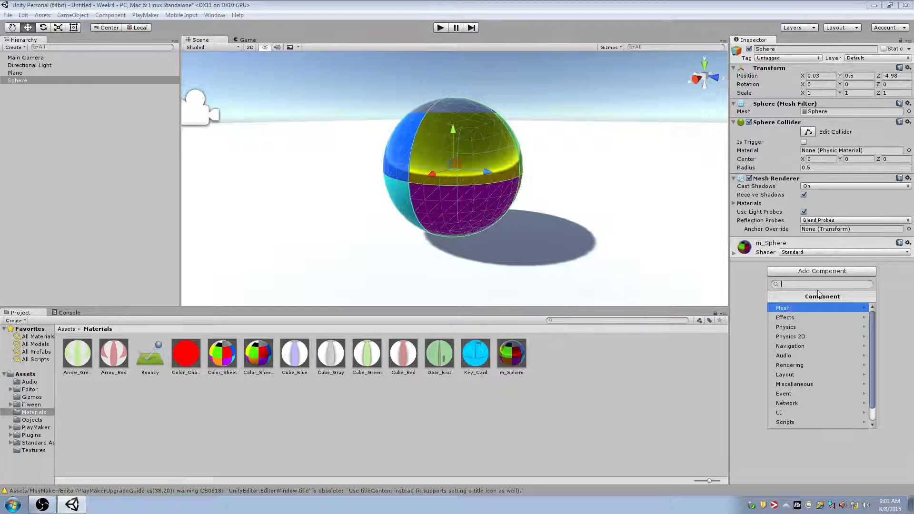
pyautogui.write('playmaker')
pyautogui.click(802, 318)
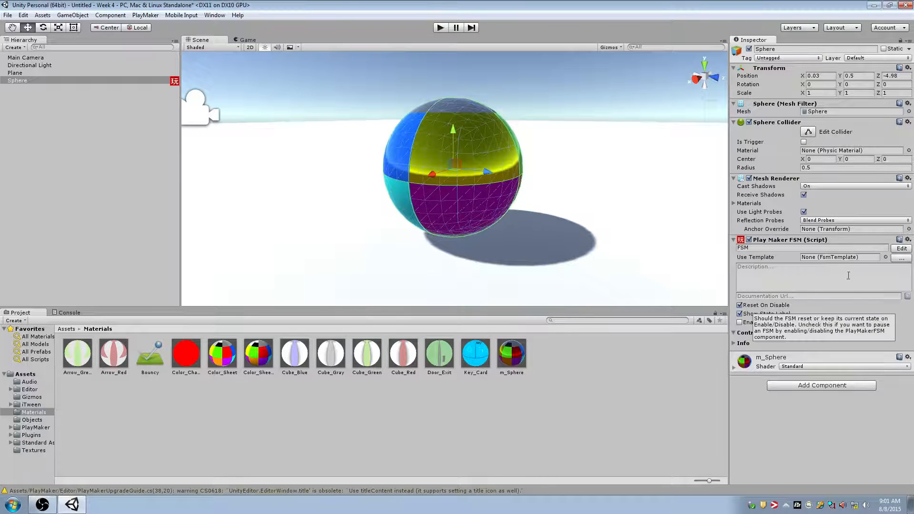
# - Open the sphere's FSM for editing, turn off the PlayMaker welcome screen's Show at Startup option, and close that screen
pyautogui.click(902, 248)
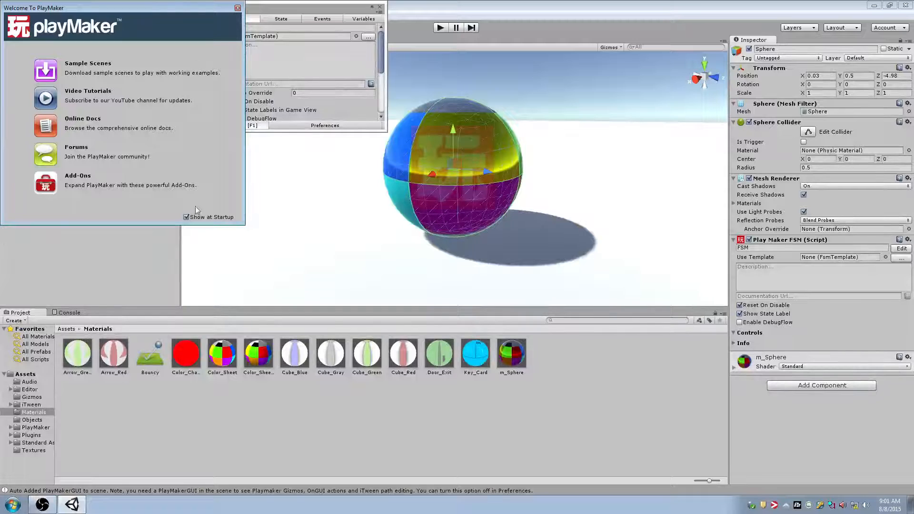
pyautogui.click(186, 217)
pyautogui.click(237, 8)
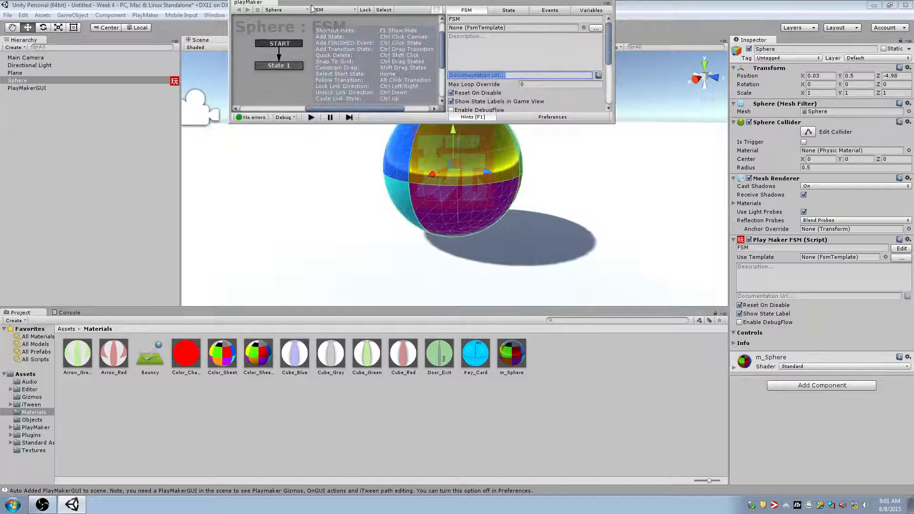
# - Enlarge the PlayMaker editor window and place it so the whole FSM graph and its settings are on screen
pyautogui.moveTo(313, 7); pyautogui.dragTo(310, 96)
pyautogui.moveTo(609, 212); pyautogui.dragTo(863, 491)
pyautogui.moveTo(687, 94); pyautogui.dragTo(416, 86)
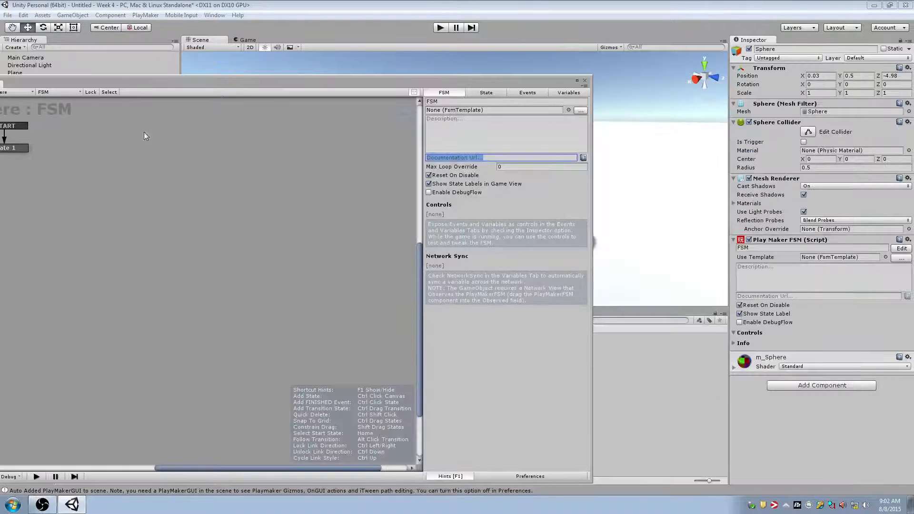
pyautogui.moveTo(190, 84); pyautogui.dragTo(444, 55)
pyautogui.moveTo(364, 55); pyautogui.dragTo(321, 71)
# - Add a Get Axis Vector action to State 1 of the sphere's FSM and close the action browser
pyautogui.click(219, 133)
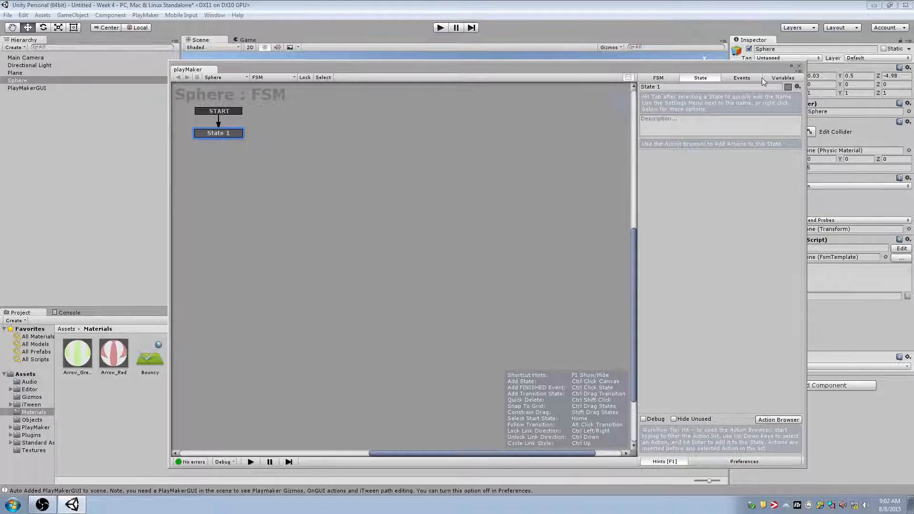
pyautogui.moveTo(759, 66); pyautogui.dragTo(756, 54)
pyautogui.press('`')
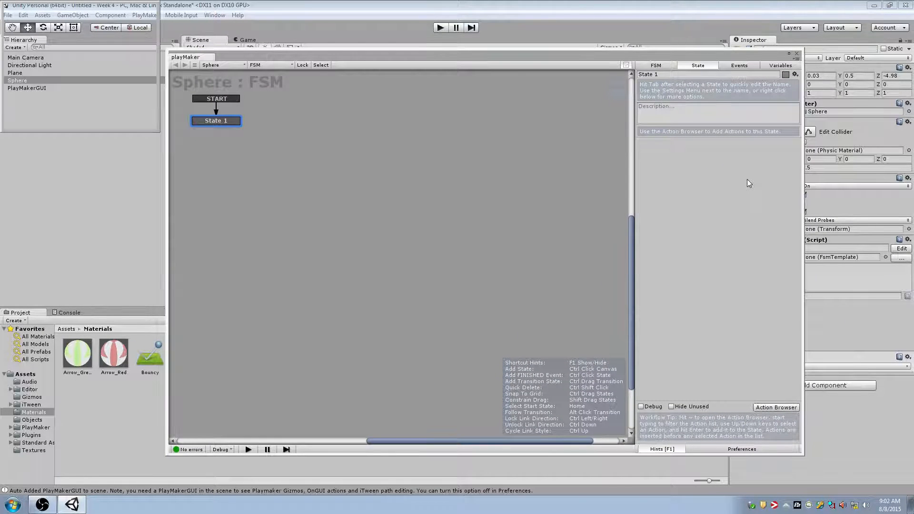
pyautogui.write('get axis')
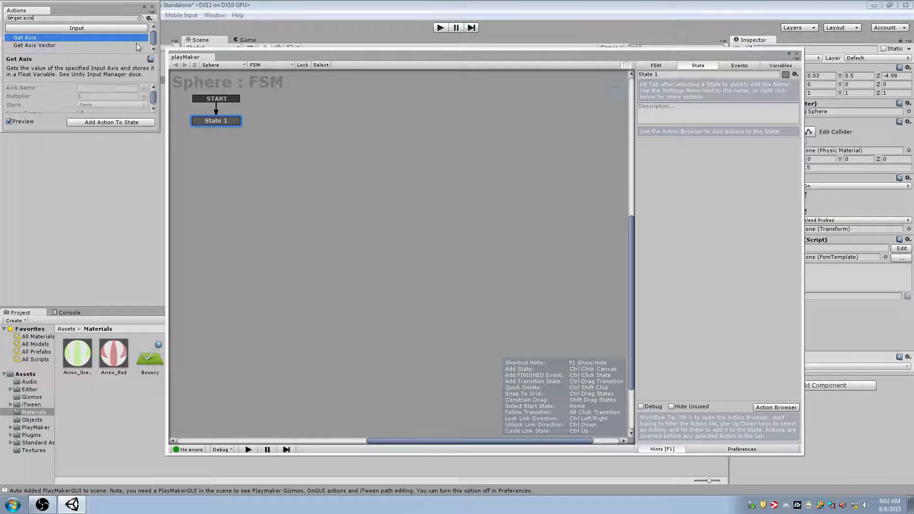
pyautogui.click(127, 45)
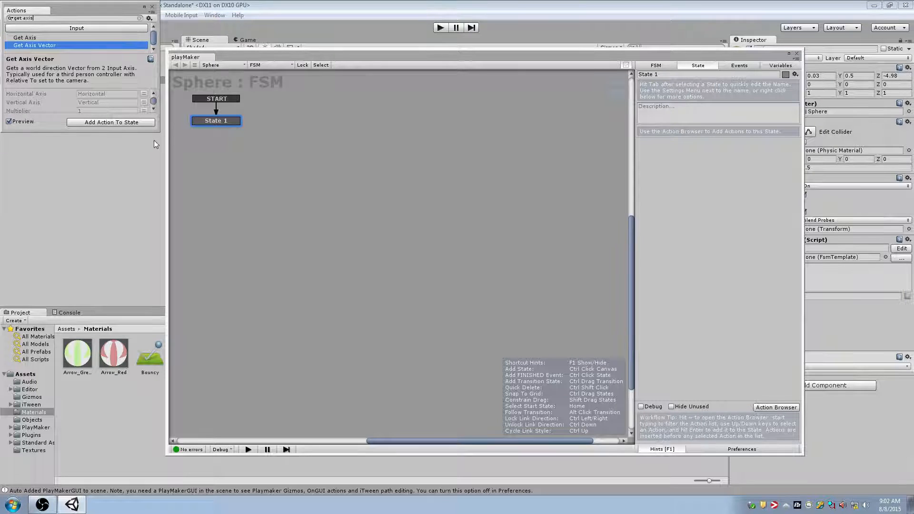
pyautogui.moveTo(158, 130); pyautogui.dragTo(190, 292)
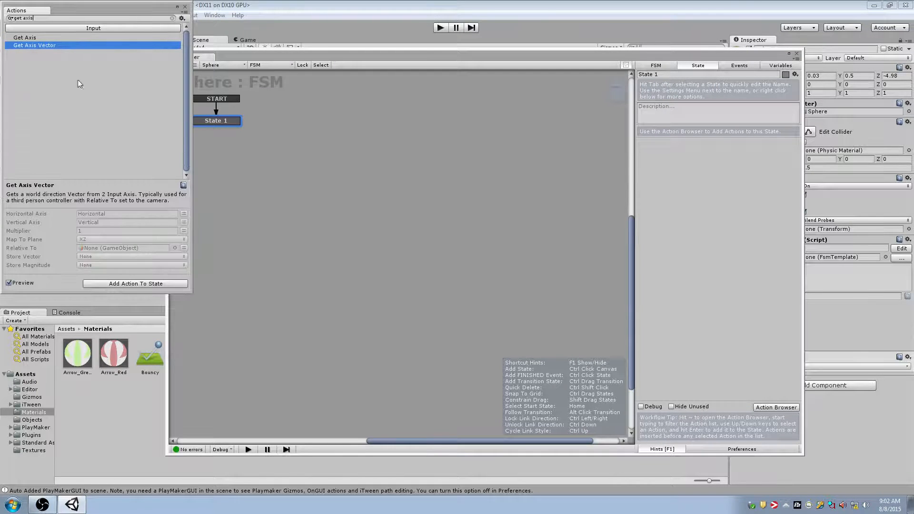
pyautogui.doubleClick(51, 45)
pyautogui.click(185, 6)
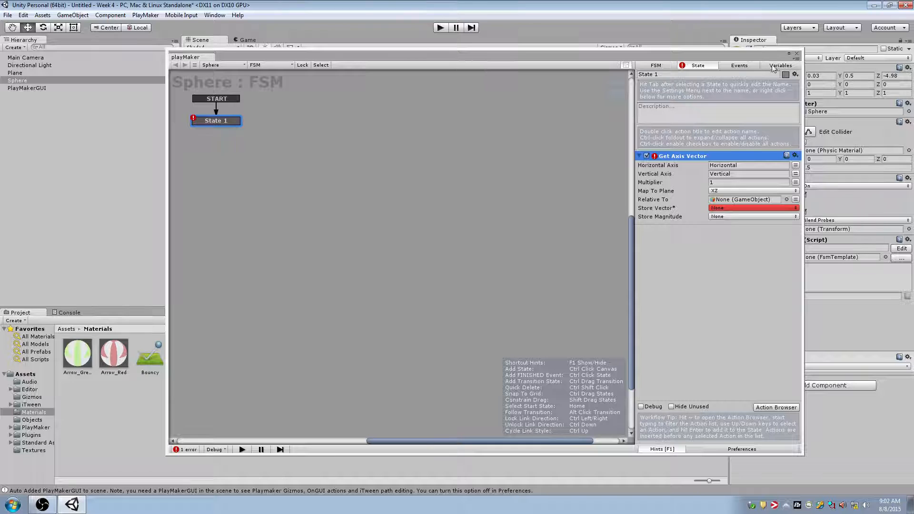
# - Create a Vector3 variable named Input in the sphere's FSM
pyautogui.click(738, 209)
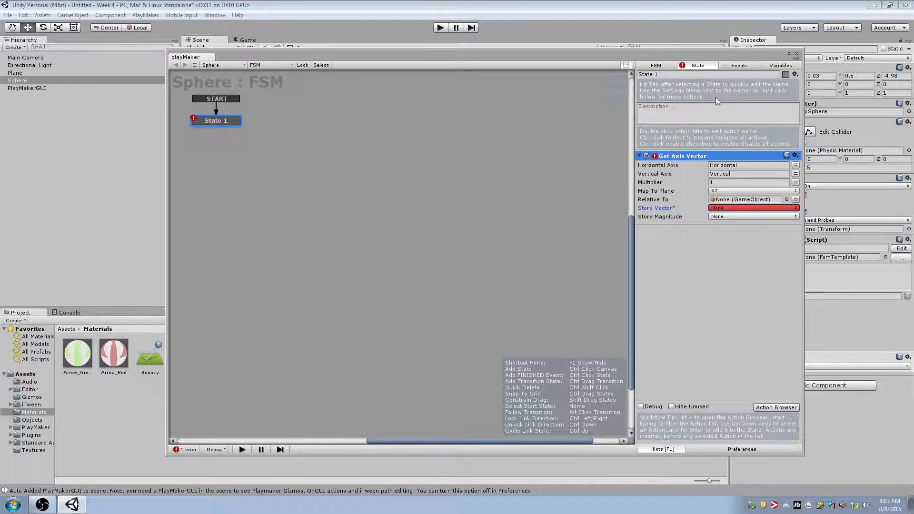
pyautogui.click(781, 65)
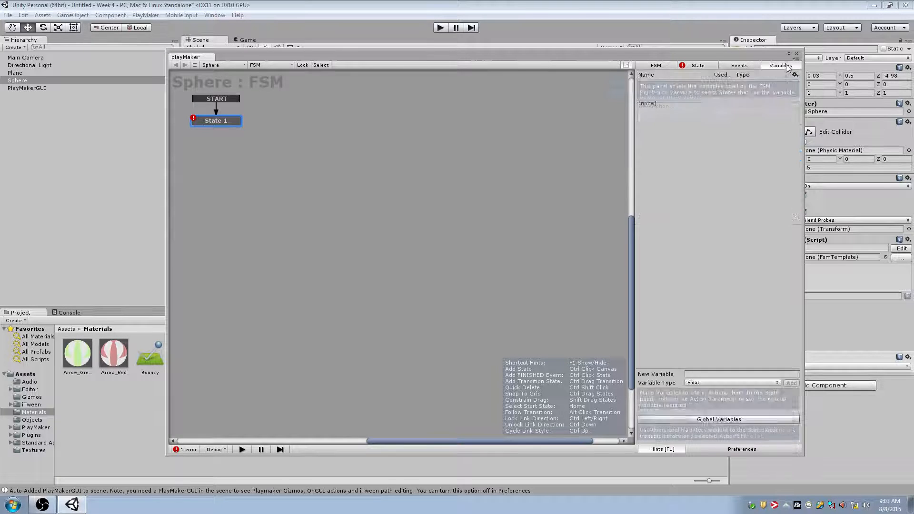
pyautogui.click(714, 374)
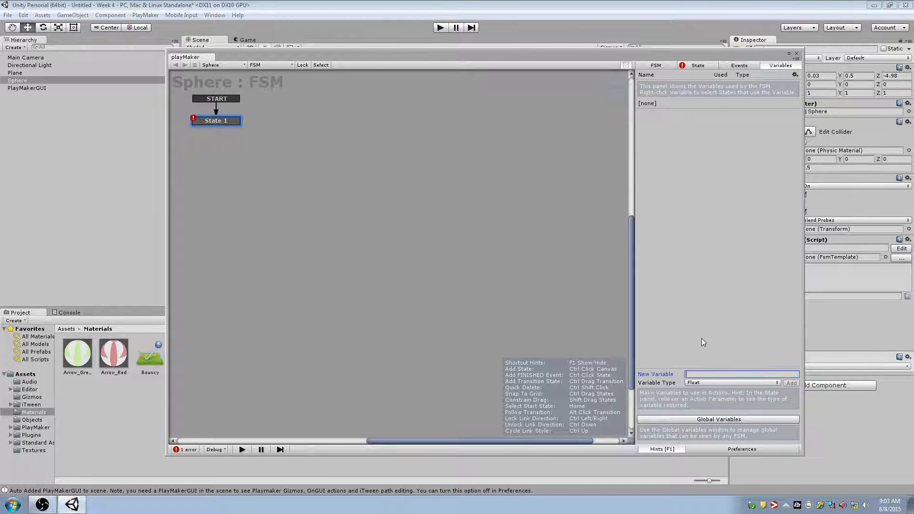
pyautogui.write('Input')
pyautogui.click(708, 383)
pyautogui.click(714, 320)
pyautogui.click(718, 375)
pyautogui.click(791, 383)
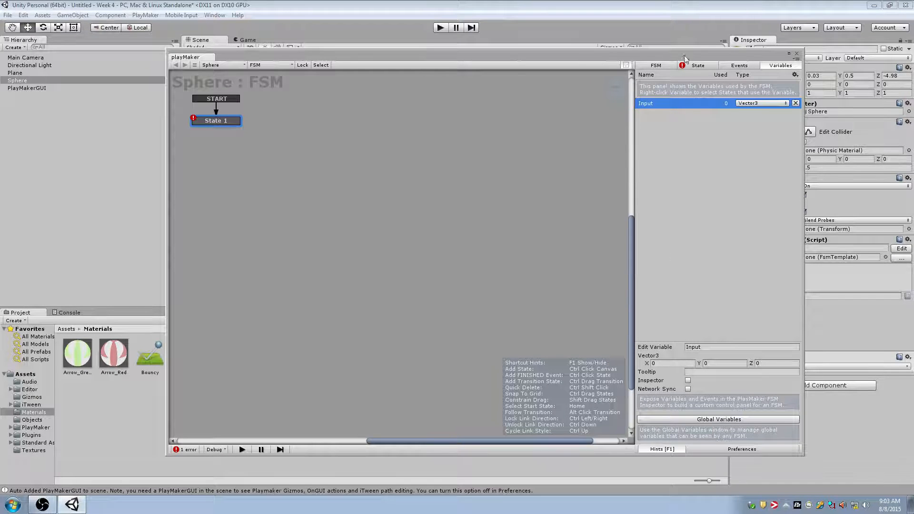
# - Enter trial values of 235235, 235235 and 4.123123 for the Input variable's X, Y and Z components
pyautogui.moveTo(685, 53); pyautogui.dragTo(549, 32)
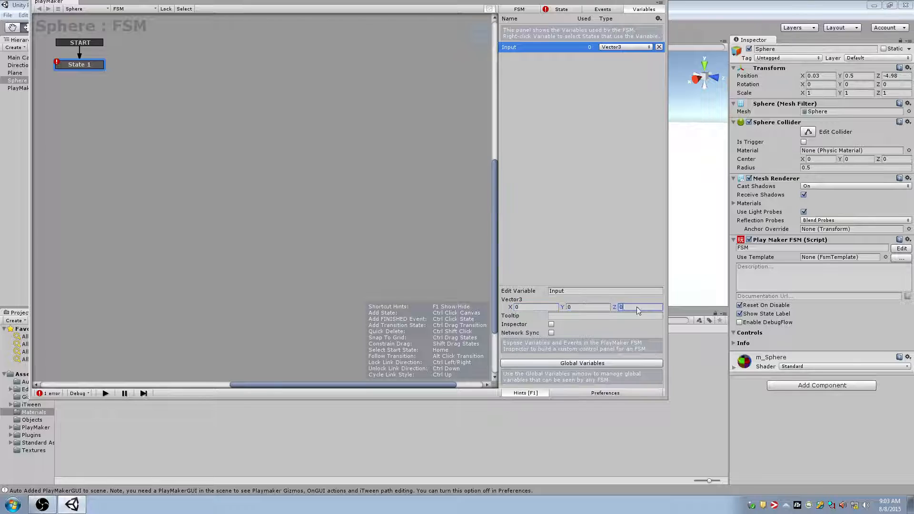
pyautogui.click(523, 308)
pyautogui.click(585, 307)
pyautogui.click(640, 308)
pyautogui.click(532, 307)
pyautogui.click(607, 307)
pyautogui.click(625, 307)
pyautogui.click(531, 307)
pyautogui.write('235235')
pyautogui.click(588, 307)
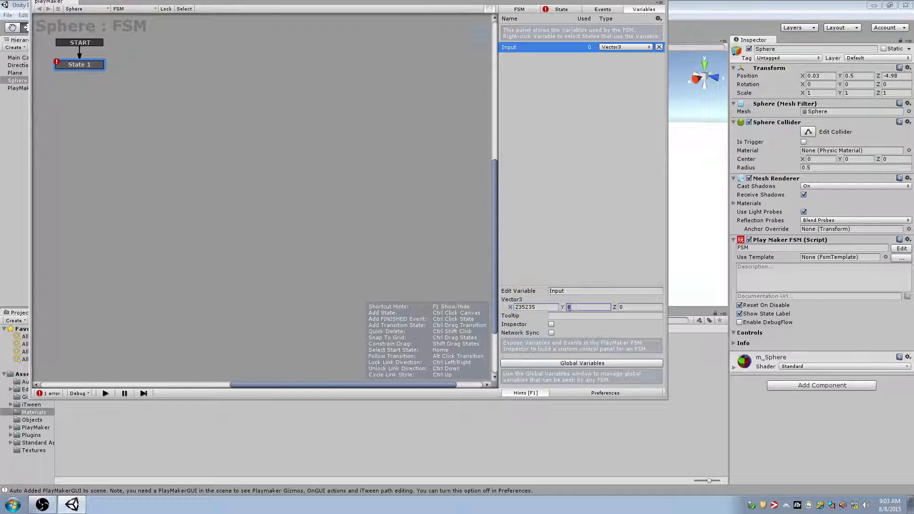
pyautogui.write('235235')
pyautogui.click(626, 307)
pyautogui.write('2')
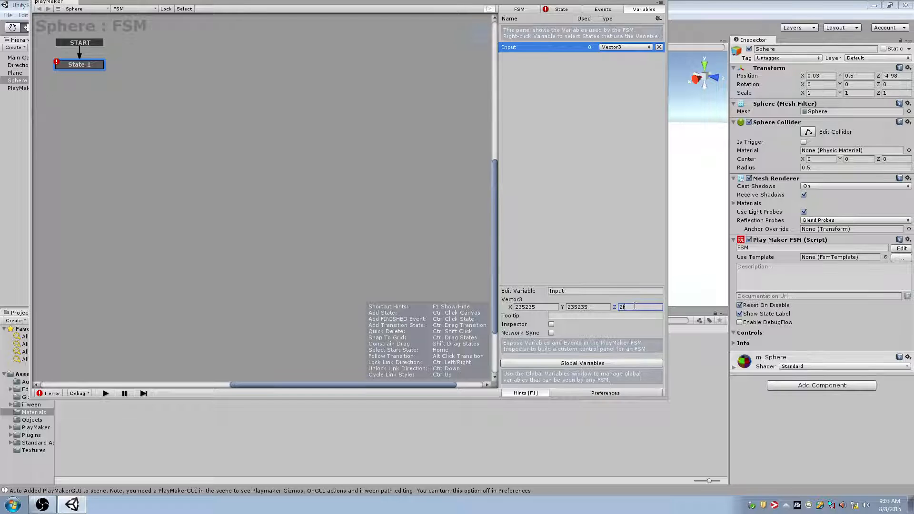
pyautogui.write('f351241231874')
pyautogui.press('Return')
pyautogui.write('4.123123')
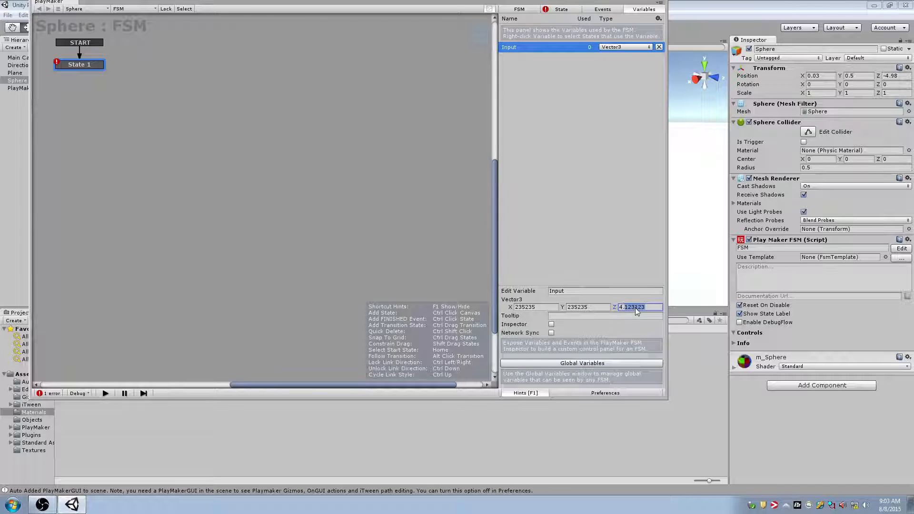
# - Reset the Input variable's X, Y and Z components to 0
pyautogui.press('BackSpace')
pyautogui.press('BackSpace')
pyautogui.press('BackSpace')
pyautogui.press('BackSpace')
pyautogui.press('BackSpace')
pyautogui.click(600, 307)
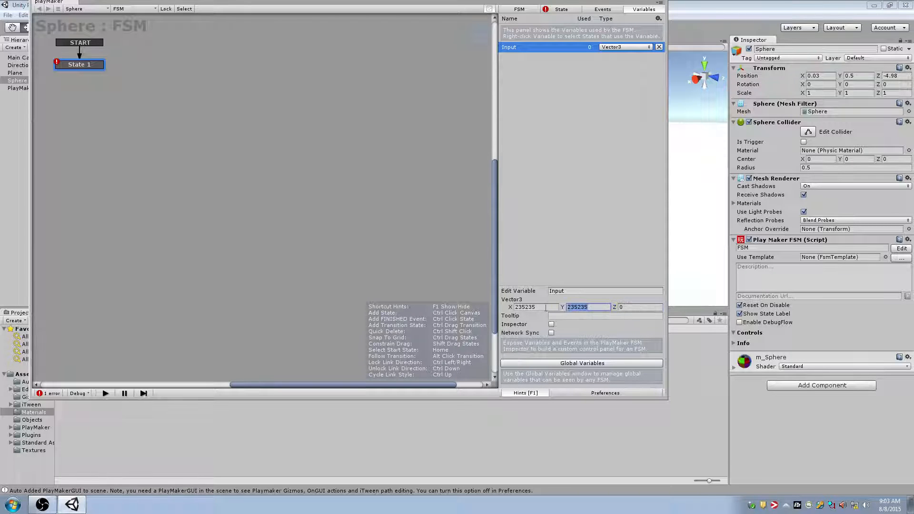
pyautogui.press('BackSpace')
pyautogui.click(542, 307)
pyautogui.write('5')
pyautogui.press('BackSpace')
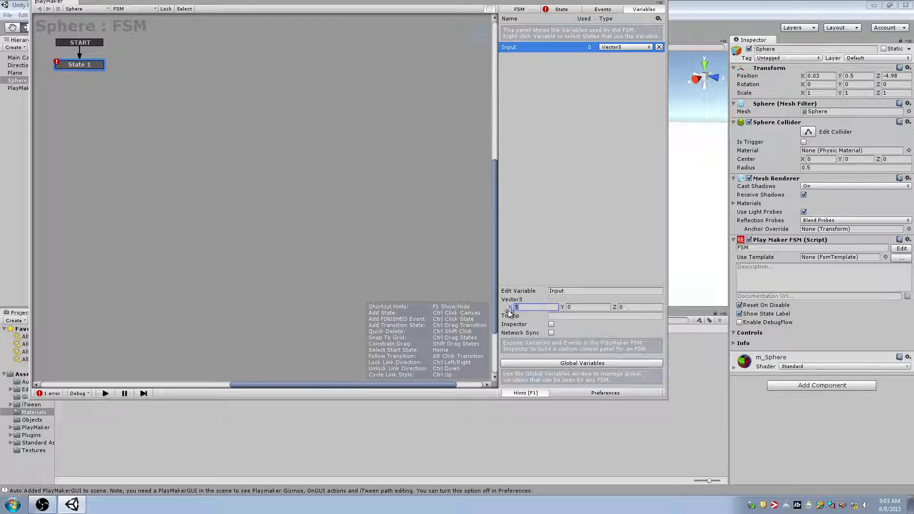
pyautogui.press('Tab')
pyautogui.press('Tab')
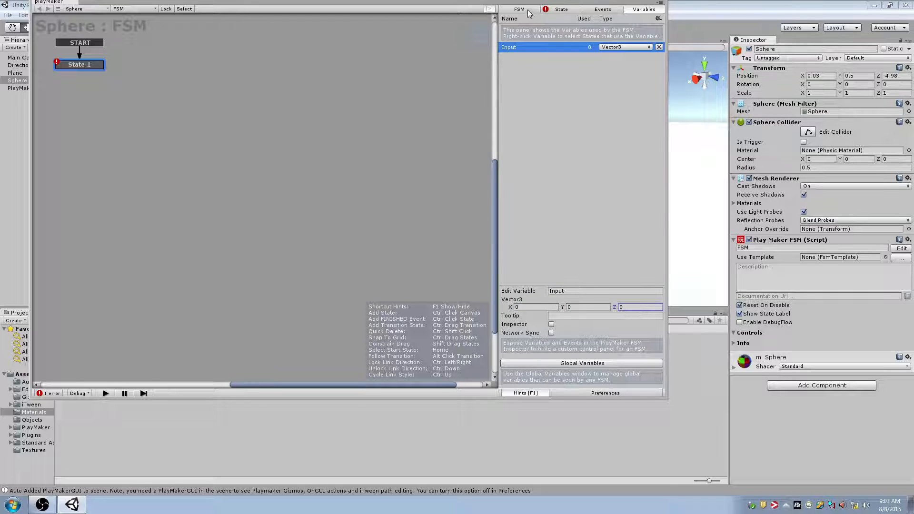
# - Store the Get Axis Vector action's result vector in the Input variable
pyautogui.click(552, 10)
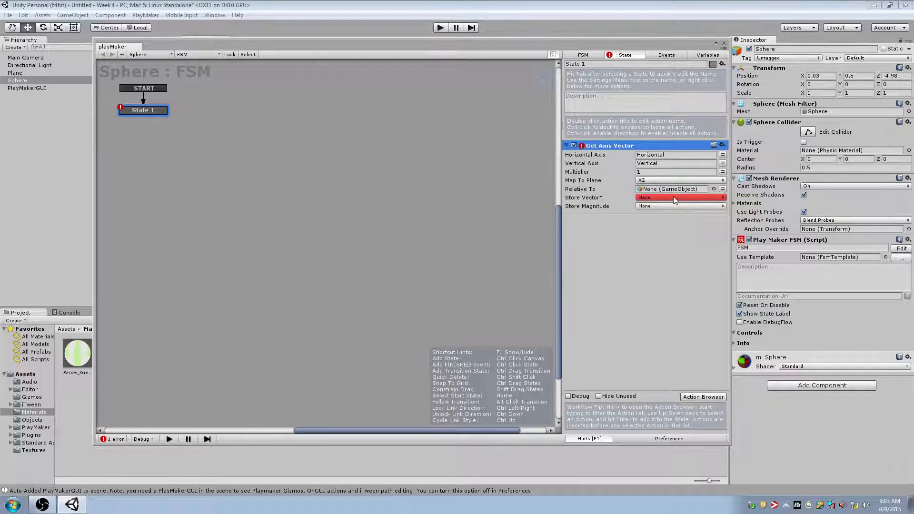
pyautogui.click(676, 197)
pyautogui.click(659, 219)
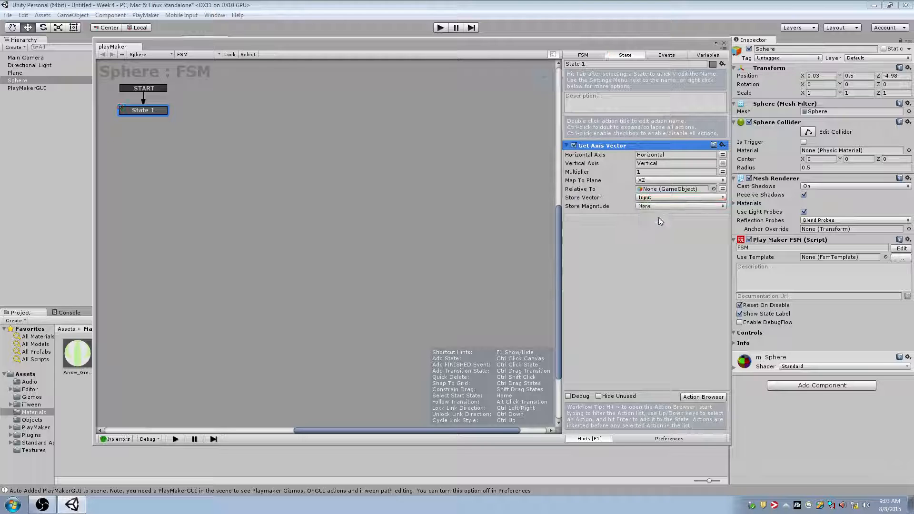
# - Turn on Debug for State 1's actions so the stored vector's live value is shown
pyautogui.click(568, 396)
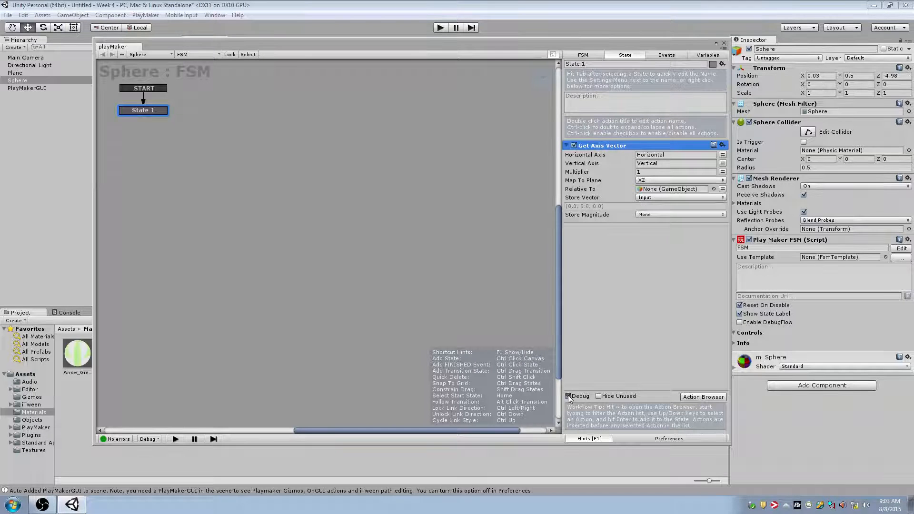
pyautogui.click(568, 396)
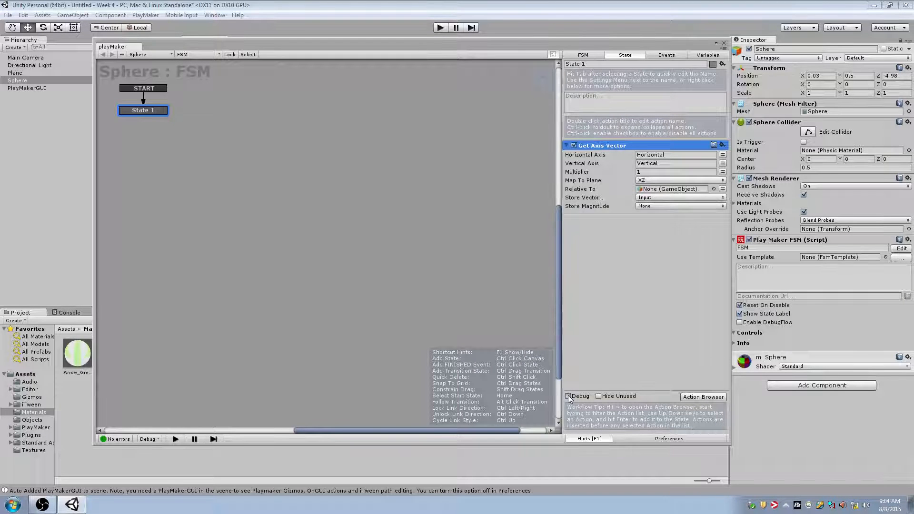
pyautogui.click(569, 396)
pyautogui.click(575, 206)
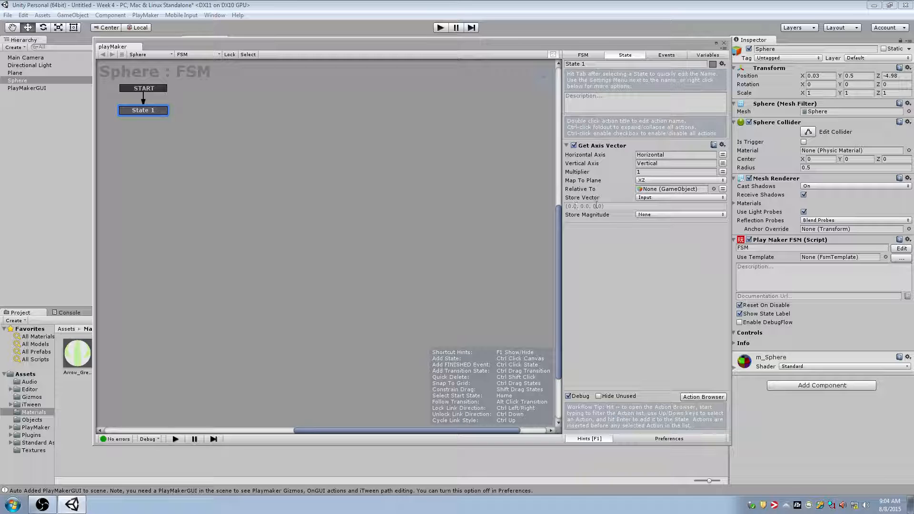
pyautogui.click(569, 397)
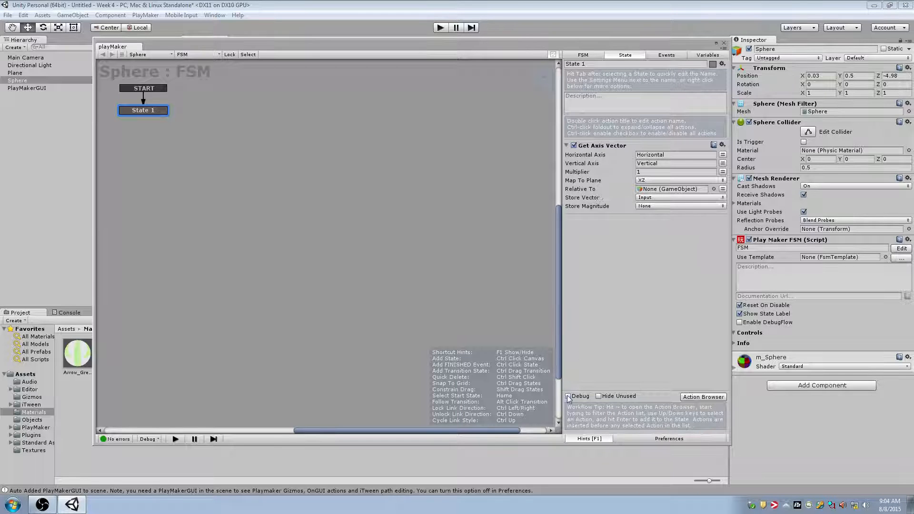
pyautogui.click(568, 397)
# - Narrow the PlayMaker window and place it so the sphere in the scene is uncovered beside the FSM
pyautogui.moveTo(234, 49); pyautogui.dragTo(421, 73)
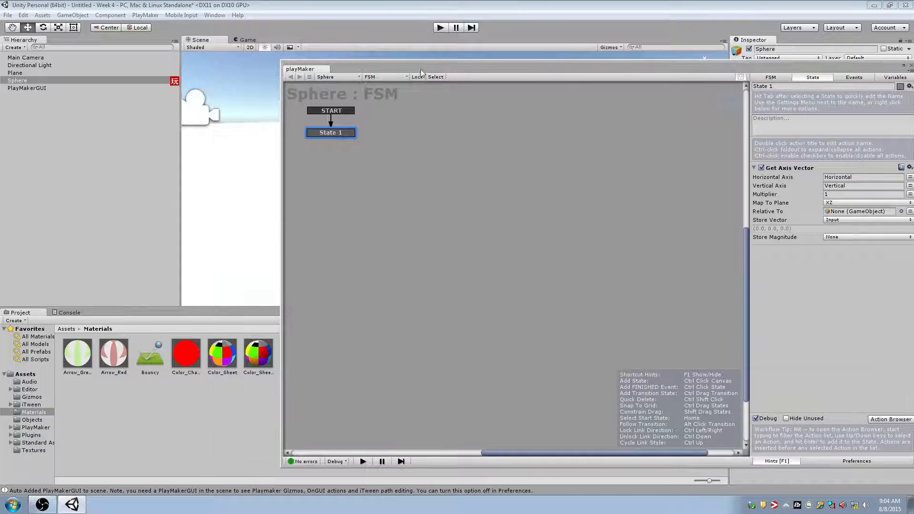
pyautogui.moveTo(282, 119); pyautogui.dragTo(535, 119)
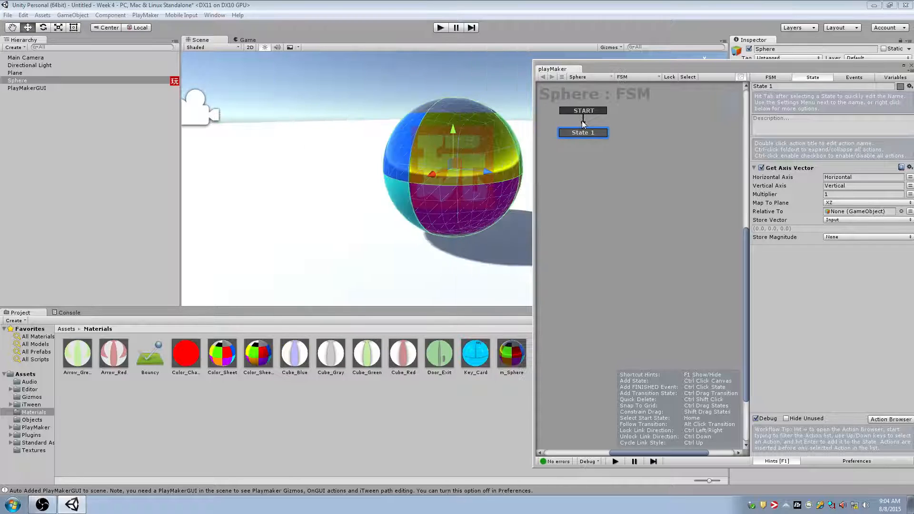
pyautogui.moveTo(617, 71); pyautogui.dragTo(621, 62)
# - Run the scene, dismiss the upgrade guide, and try movement input in the game while watching the stored vector
pyautogui.click(443, 30)
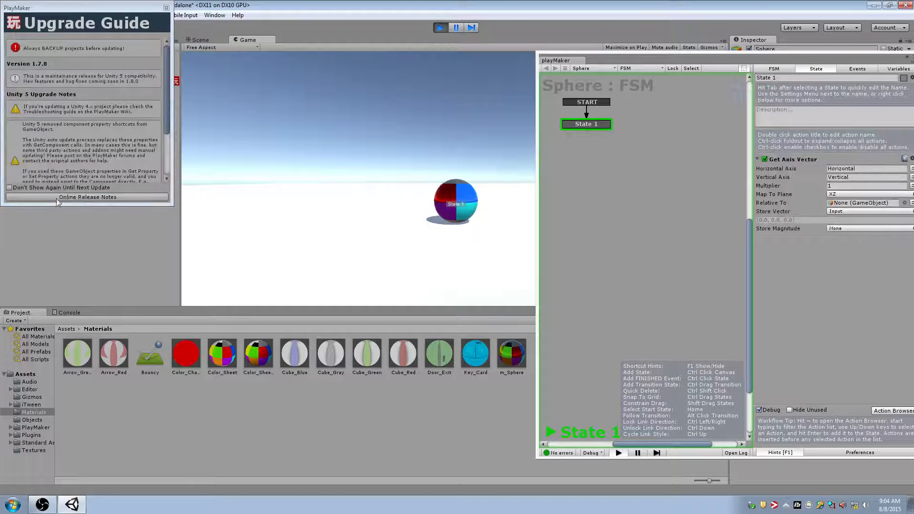
pyautogui.click(166, 8)
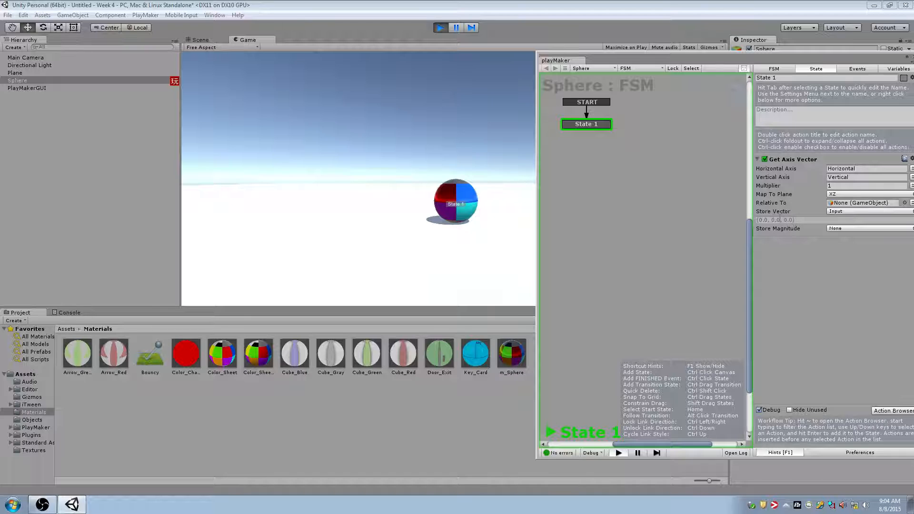
pyautogui.click(501, 219)
pyautogui.press('d')
pyautogui.press('w')
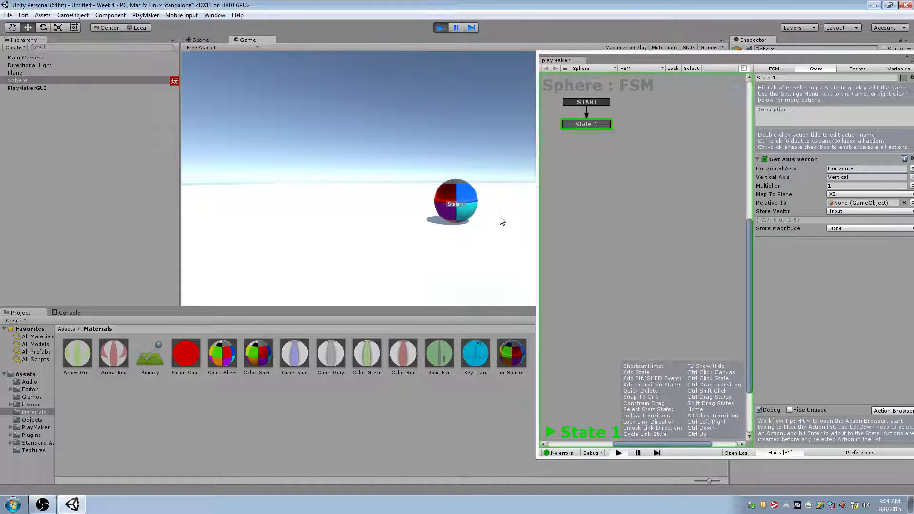
pyautogui.press('a')
pyautogui.press('d')
pyautogui.press('d')
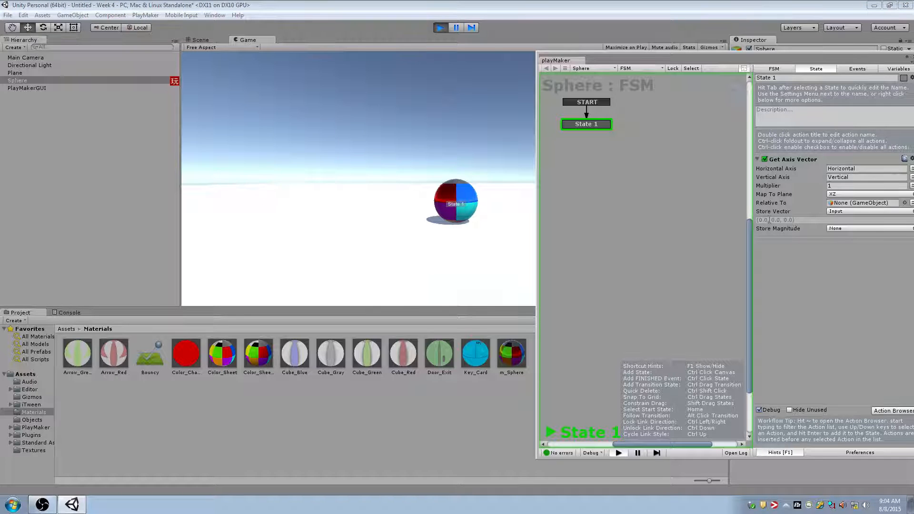
# - Test each horizontal and vertical movement direction in turn in the running game and examine the Input vector's debug values
pyautogui.click(404, 226)
pyautogui.press('a')
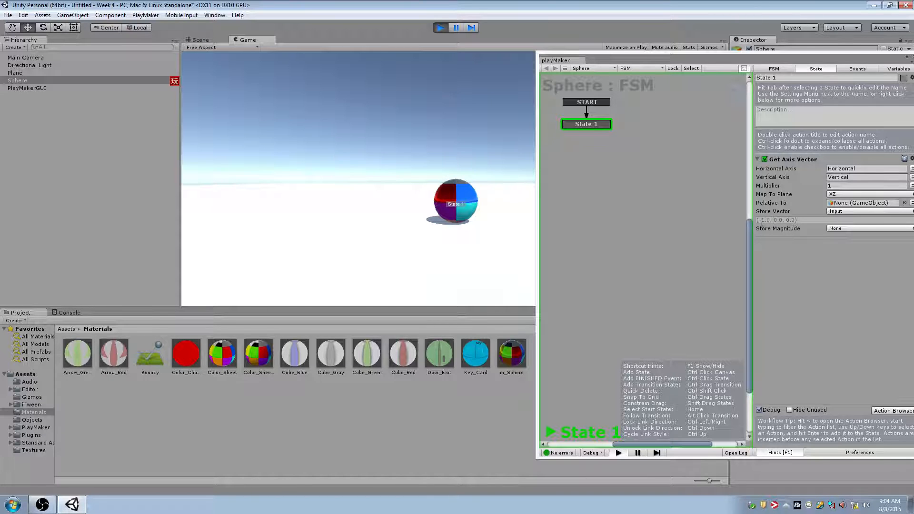
pyautogui.press('d')
pyautogui.press('s')
pyautogui.press('w')
pyautogui.press('s')
pyautogui.press('w')
pyautogui.press('a')
pyautogui.press('s')
pyautogui.press('d')
pyautogui.press('w')
pyautogui.press('a')
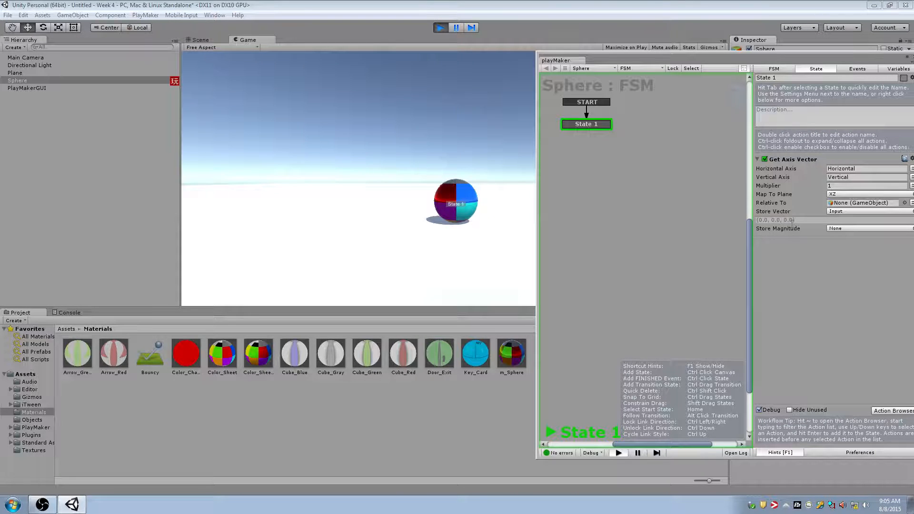
# - Compare the two sets of movement controls in the running game, including diagonal combinations, by watching the Input vector
pyautogui.click(430, 236)
pyautogui.press('Left')
pyautogui.press('Up')
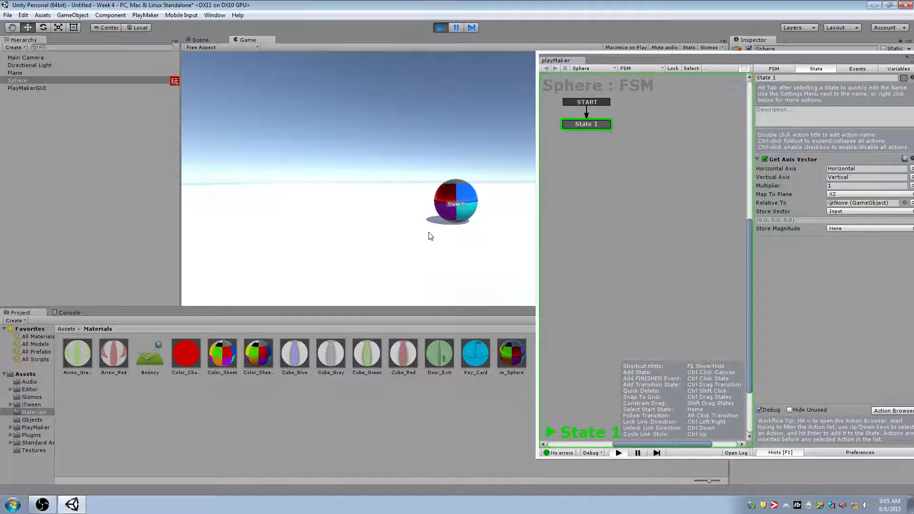
pyautogui.press('Left')
pyautogui.press('Down')
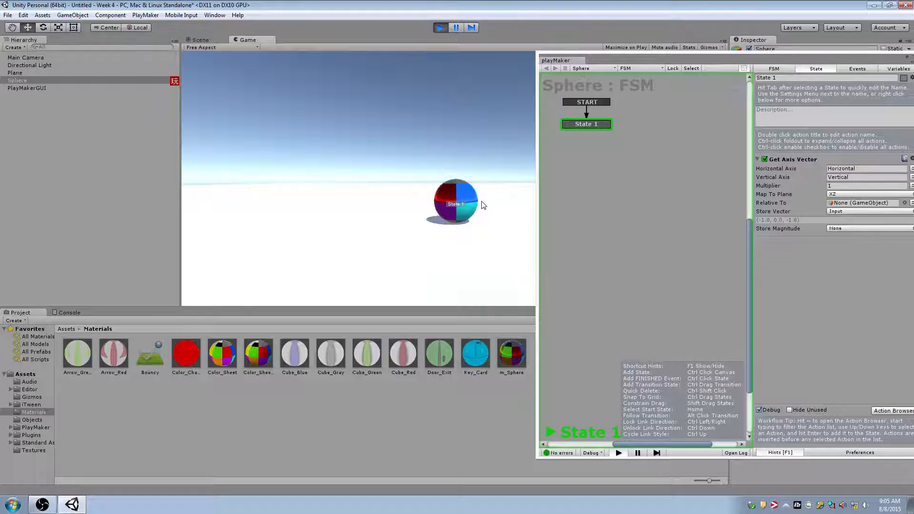
pyautogui.press('Up')
pyautogui.press('a')
pyautogui.press('s')
pyautogui.press('d')
pyautogui.press('a')
pyautogui.press('Left')
# - Switch to Windows Explorer, look into the GA3331 folder on the zuul network share, and return to Unity
pyautogui.click(13, 504)
pyautogui.click(160, 381)
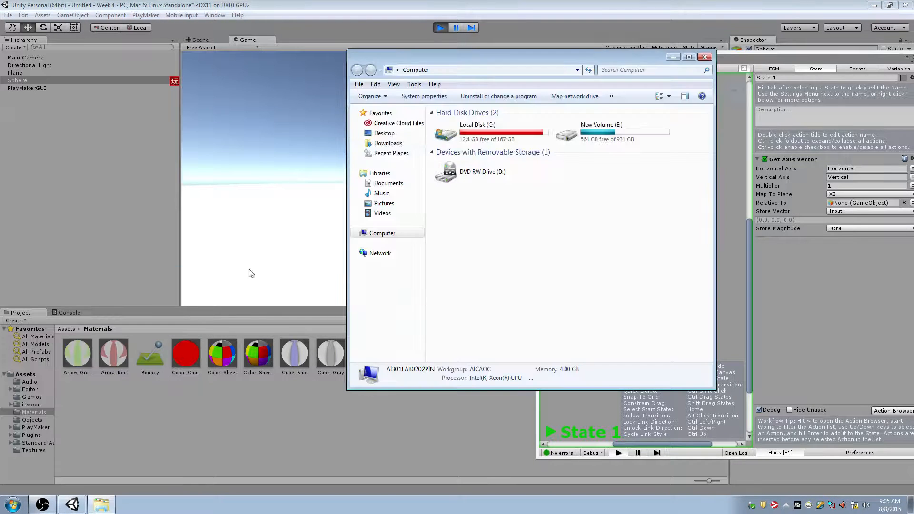
pyautogui.press('super+d')
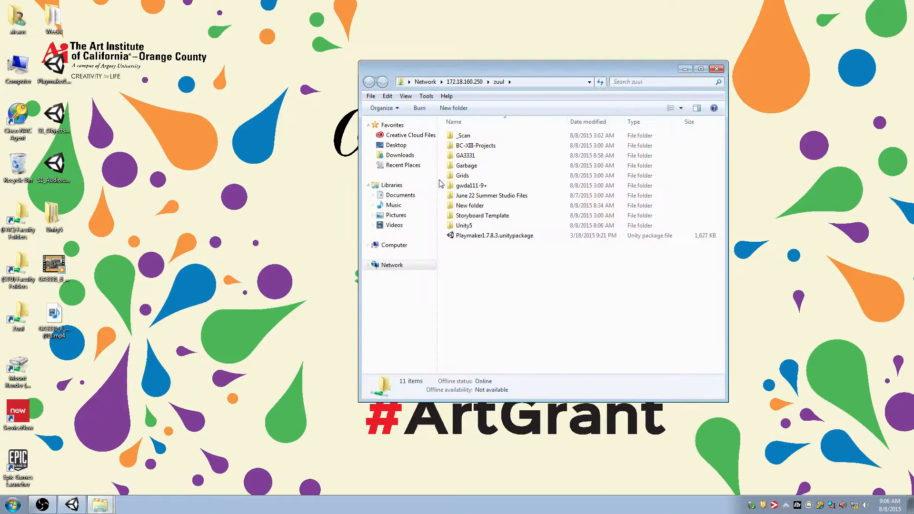
pyautogui.doubleClick(480, 157)
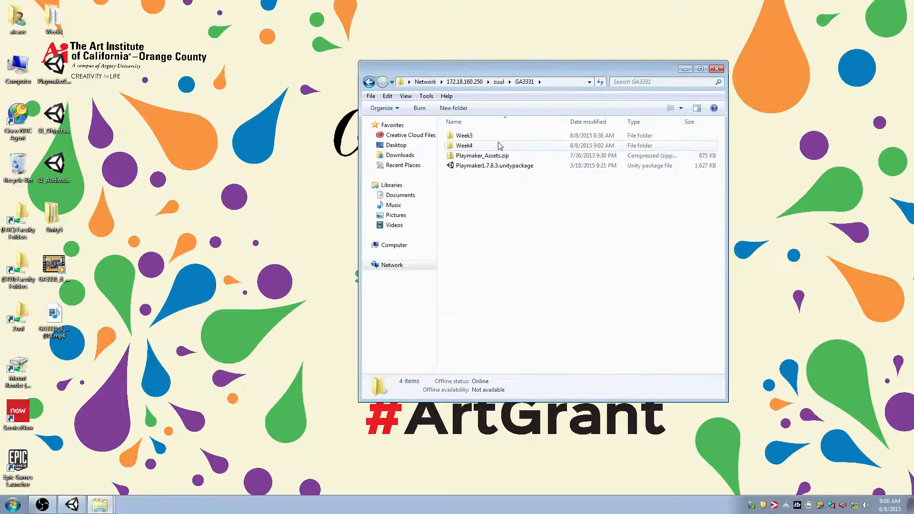
pyautogui.hotkey('alt', 'Tab')
pyautogui.hotkey('alt', 'Tab')
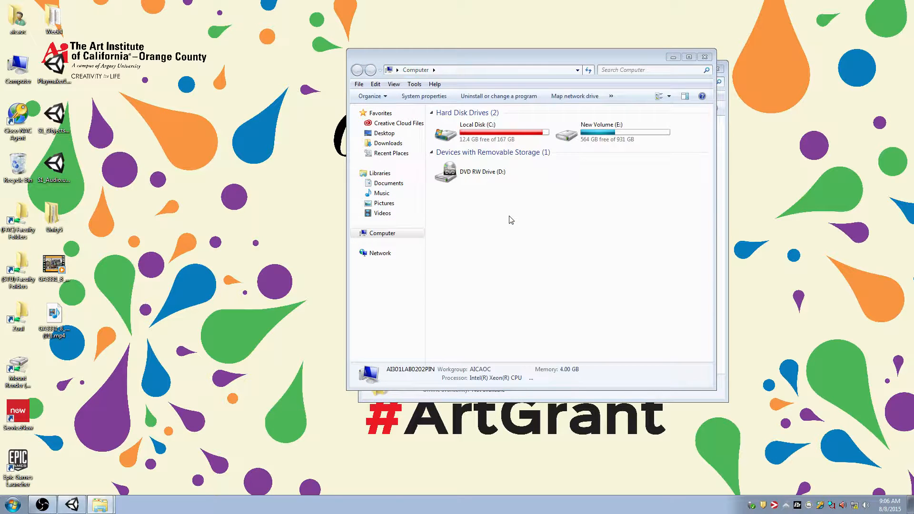
pyautogui.hotkey('alt', 'Tab')
# - Test diagonal movement input once more, exit play mode, and move the PlayMaker window so its settings are fully on screen
pyautogui.press('Left')
pyautogui.press('Down')
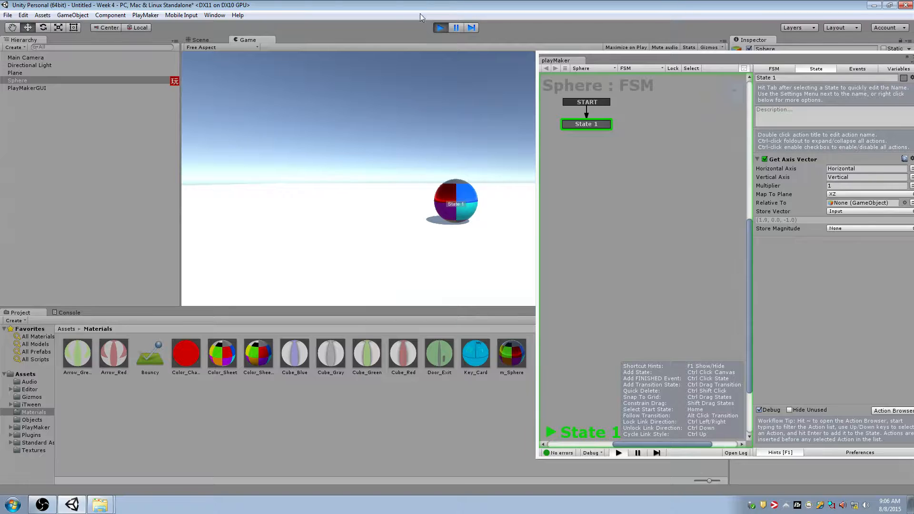
pyautogui.click(439, 28)
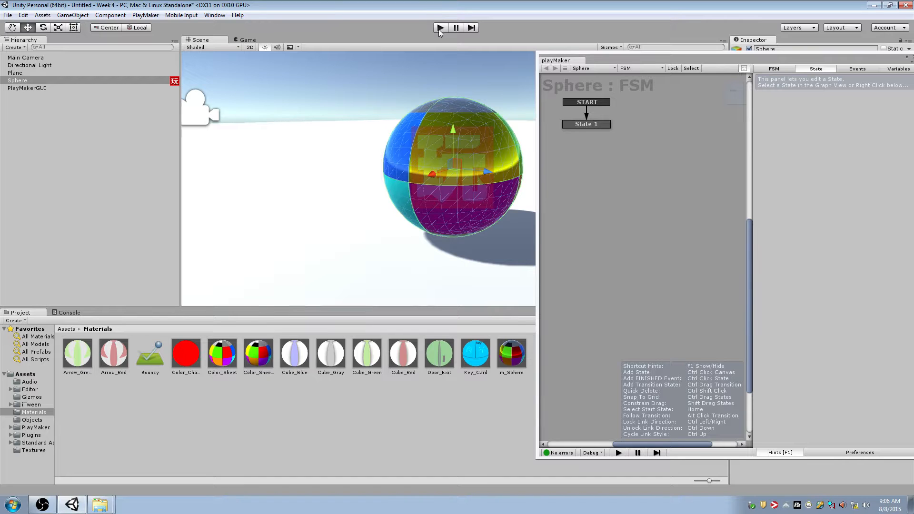
pyautogui.moveTo(634, 60); pyautogui.dragTo(474, 65)
pyautogui.click(42, 504)
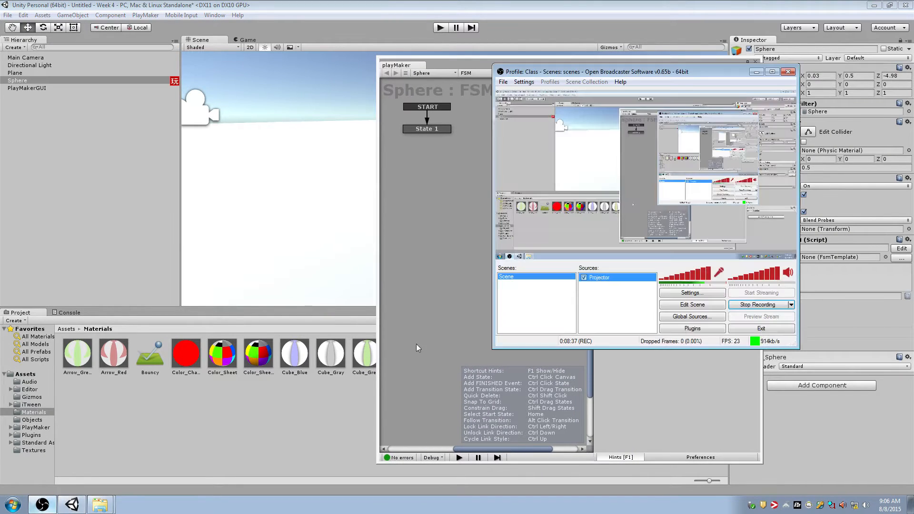